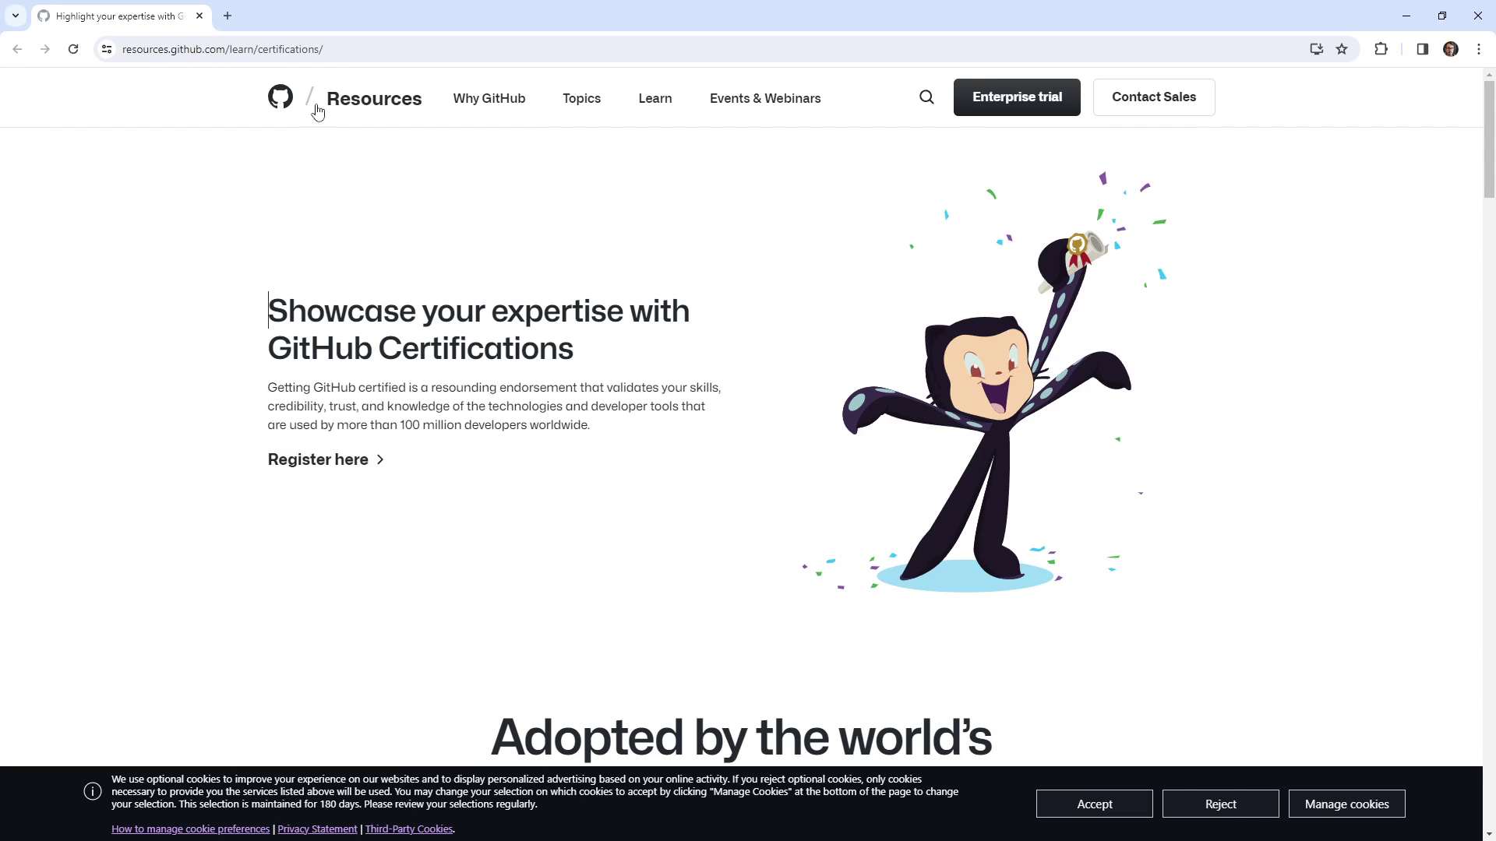
Go to gh.io/certifications and open the GitHub Certification Registration sign-in page.
{"action": "left_click", "coordinate": [343, 49]}
{"action": "type", "text": "gh"}
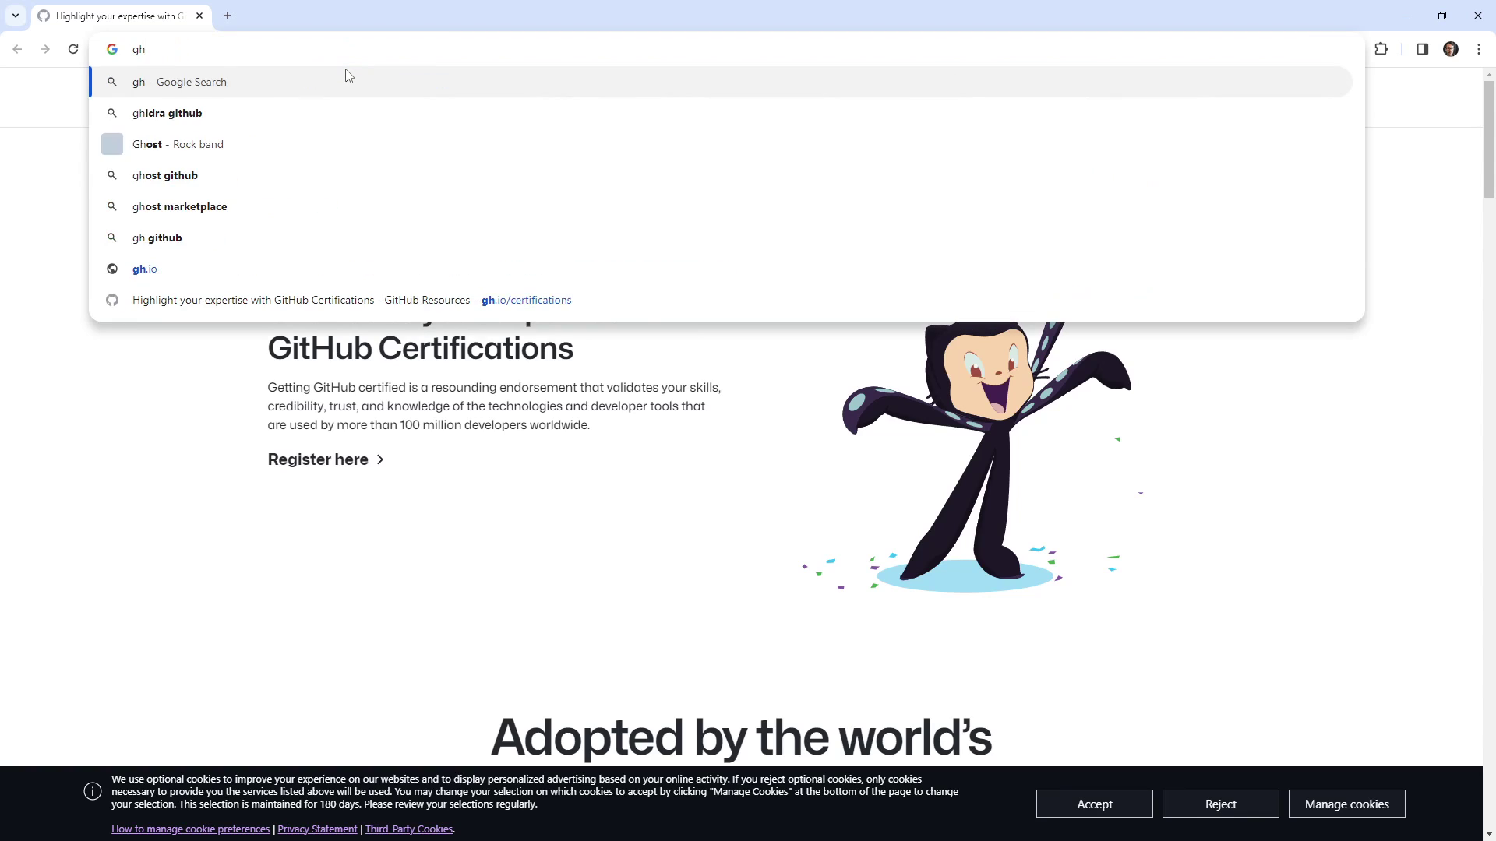
{"action": "type", "text": ".io/certifications"}
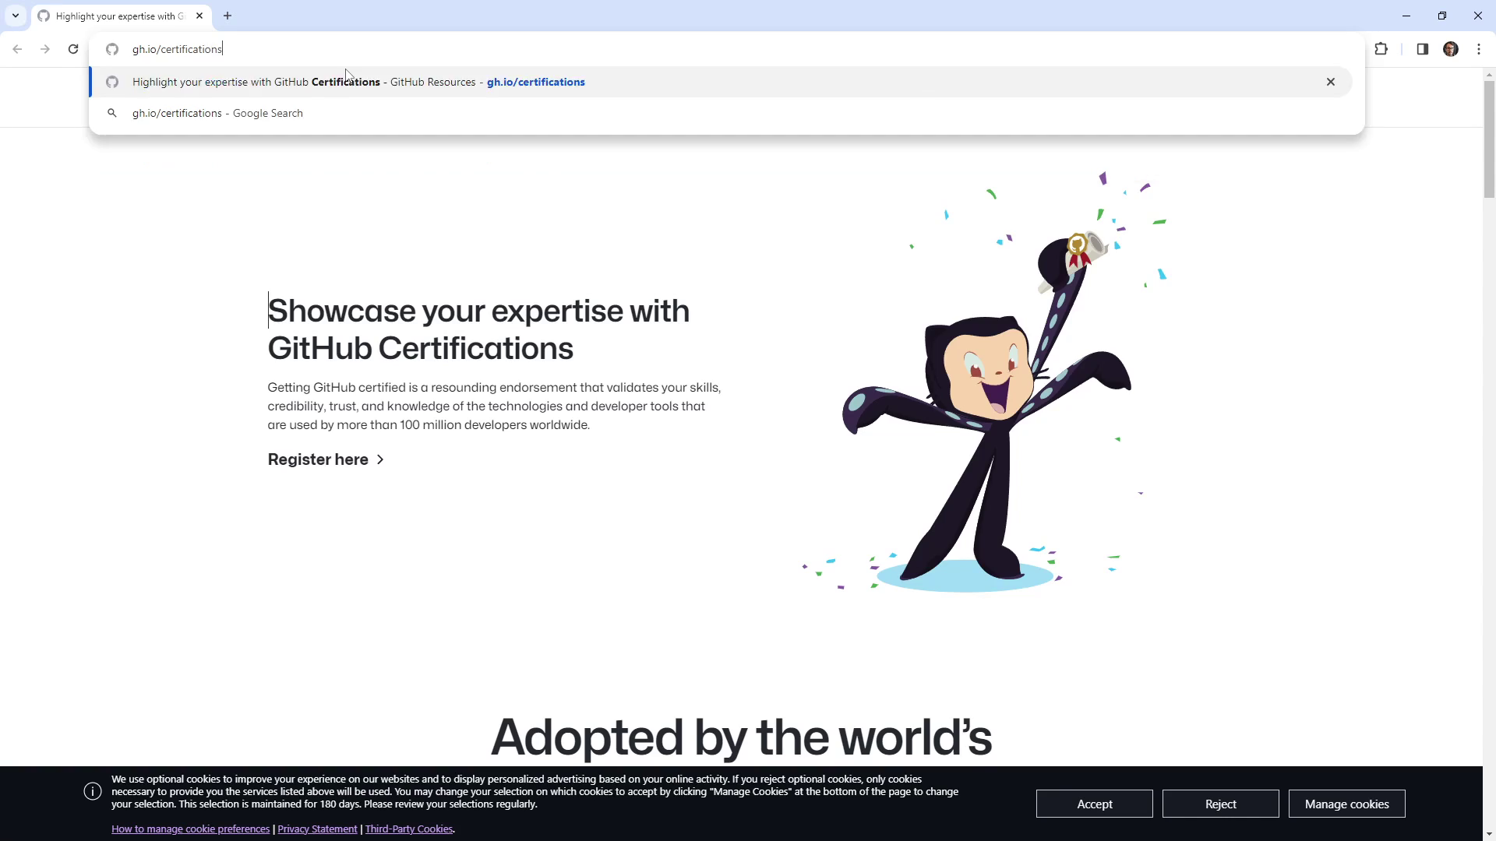
{"action": "key", "text": "Return"}
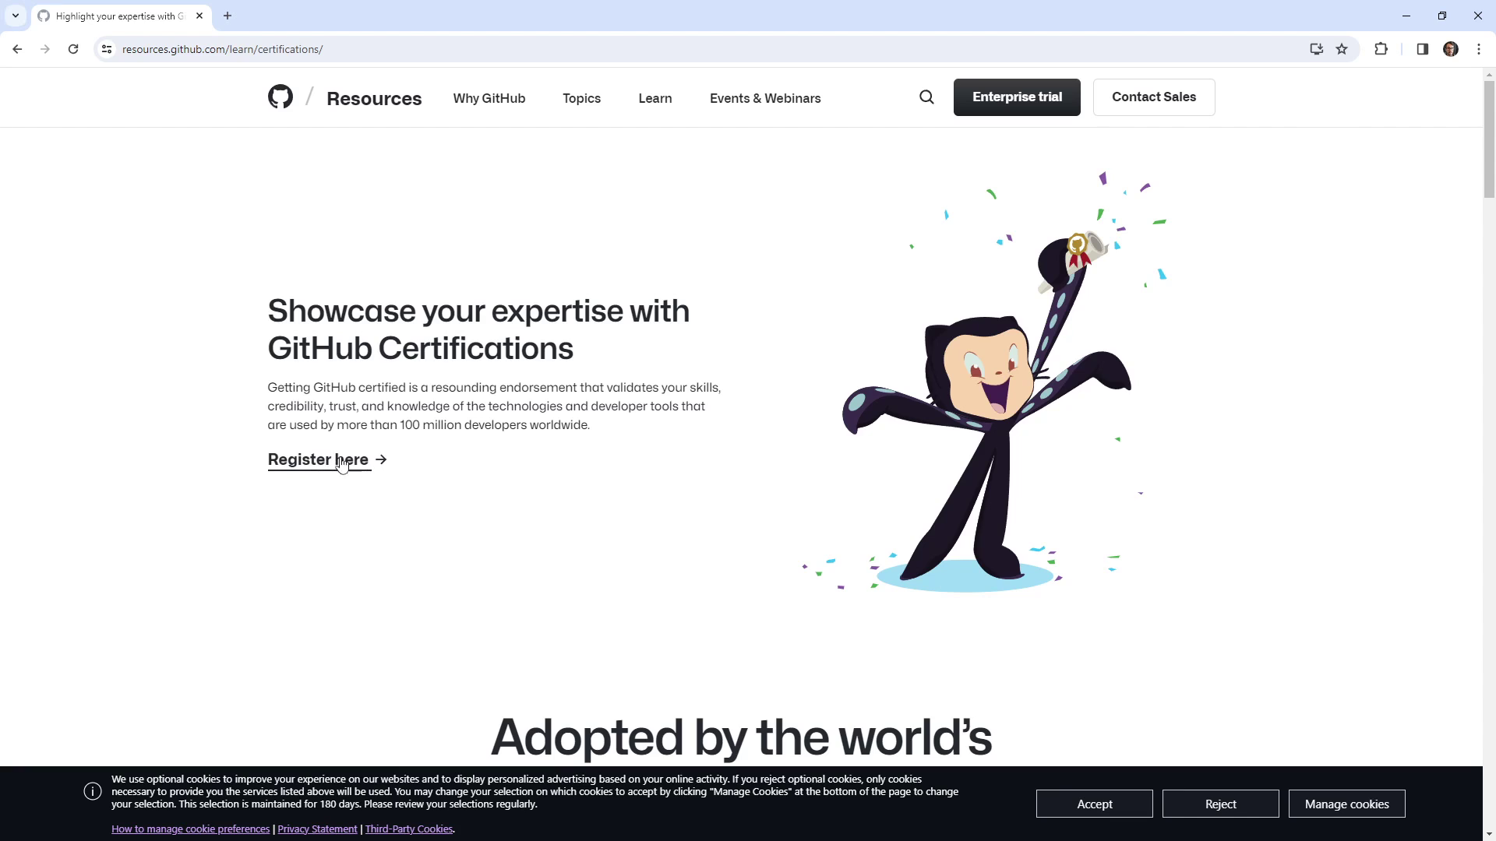
{"action": "scroll", "coordinate": [701, 358], "scroll_direction": "down", "scroll_amount": 10}
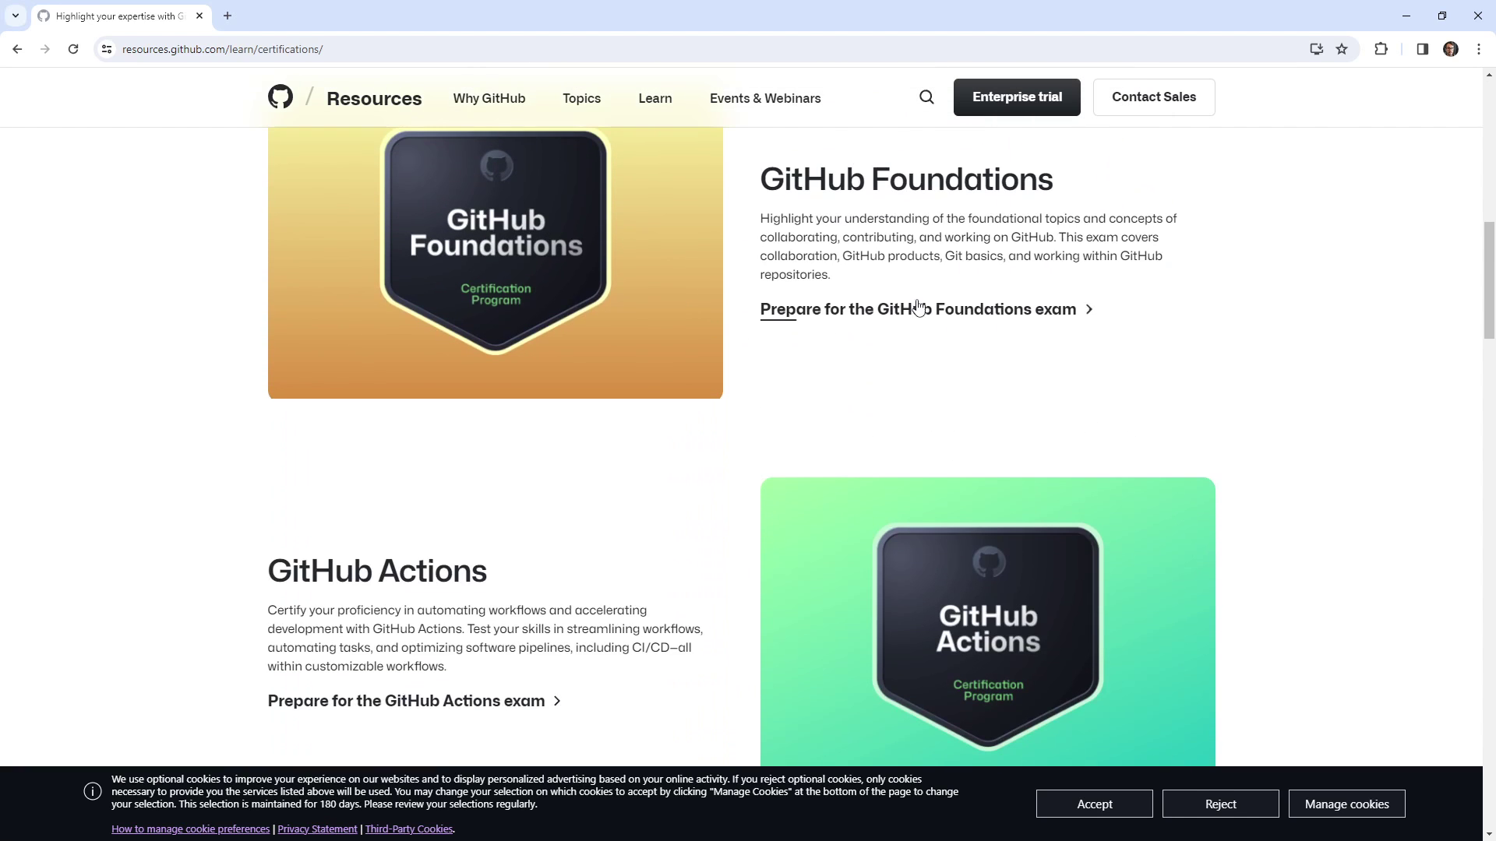
{"action": "scroll", "coordinate": [581, 416], "scroll_direction": "down", "scroll_amount": 8}
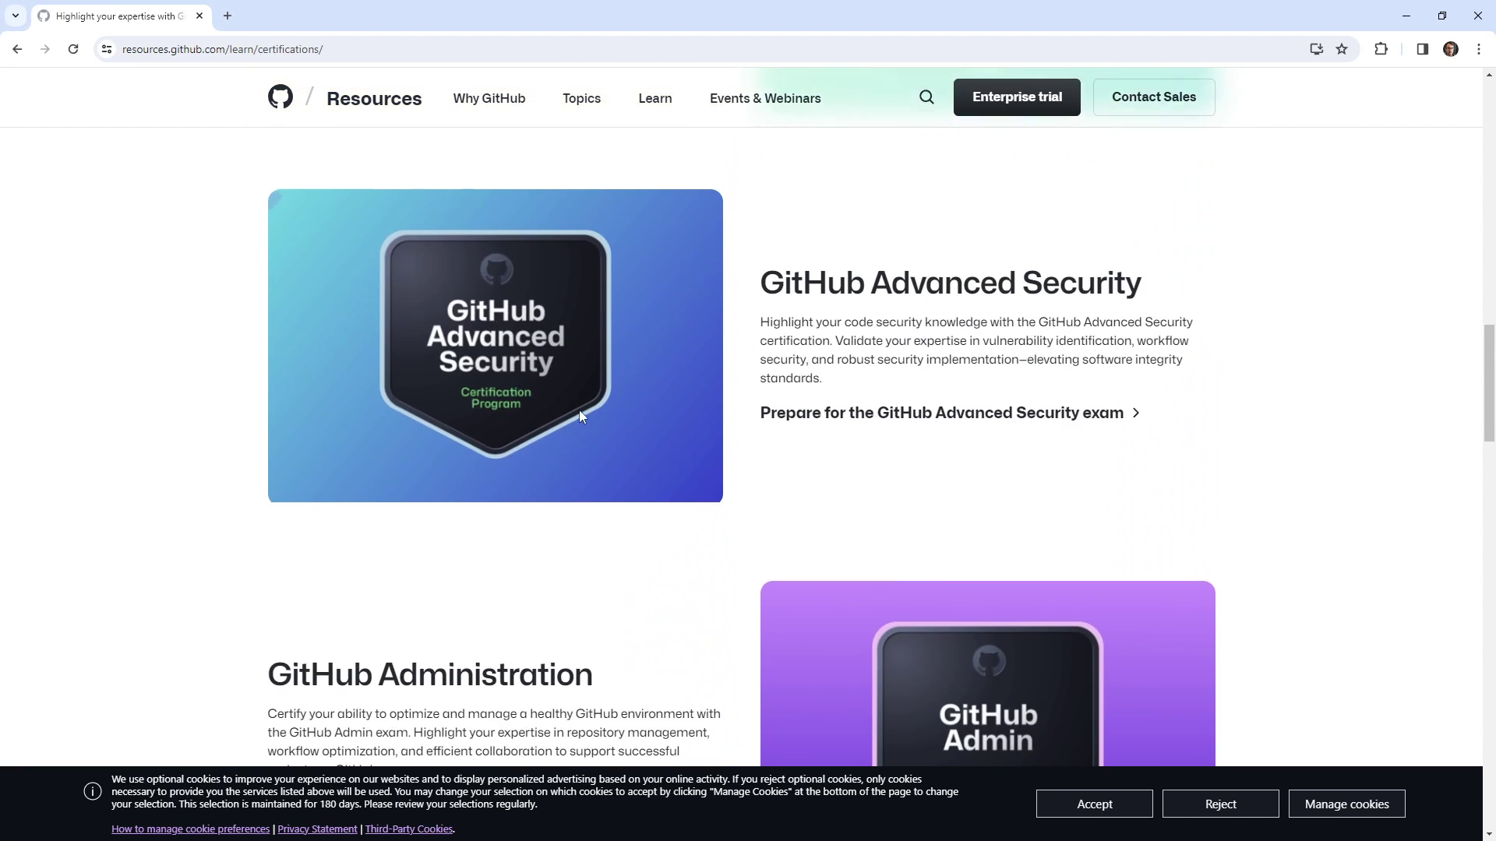
{"action": "scroll", "coordinate": [592, 419], "scroll_direction": "up", "scroll_amount": 20}
{"action": "left_click", "coordinate": [345, 472]}
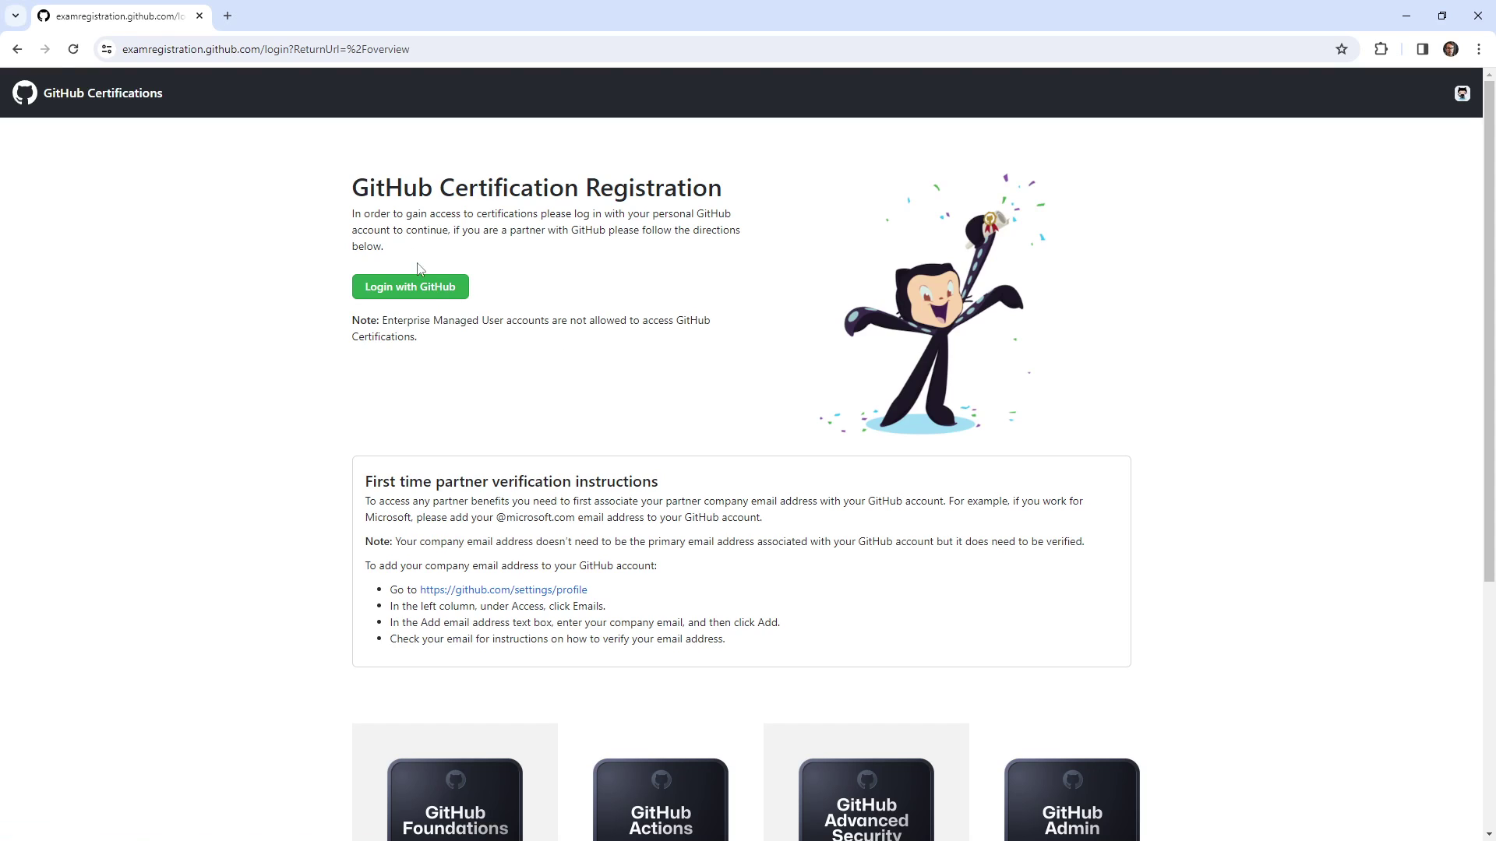
Log in with GitHub and scroll the certifications listed on the overview page.
{"action": "left_click", "coordinate": [435, 288]}
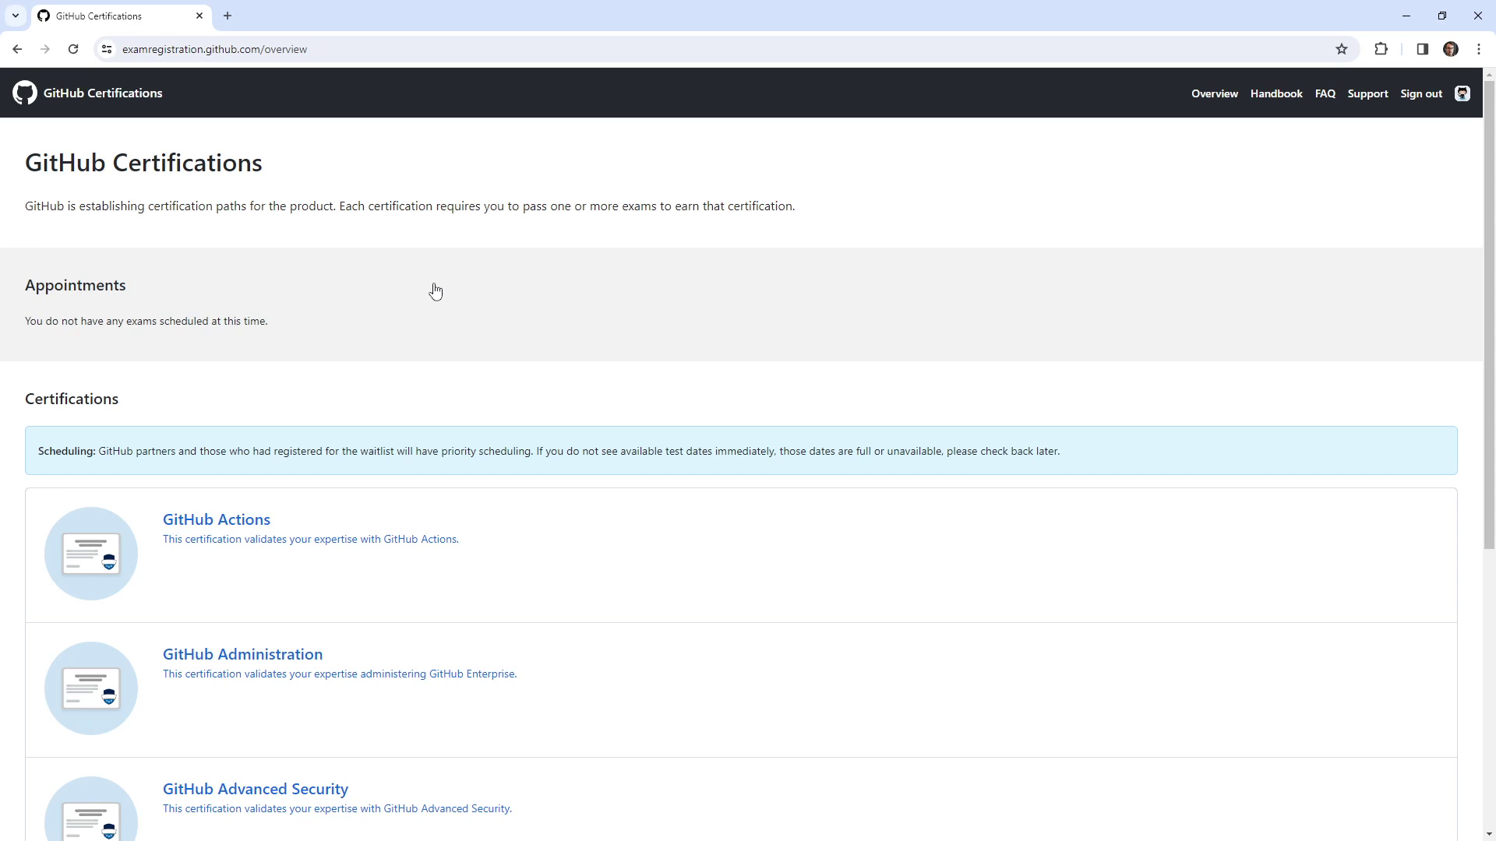
{"action": "scroll", "coordinate": [350, 437], "scroll_direction": "down", "scroll_amount": 2}
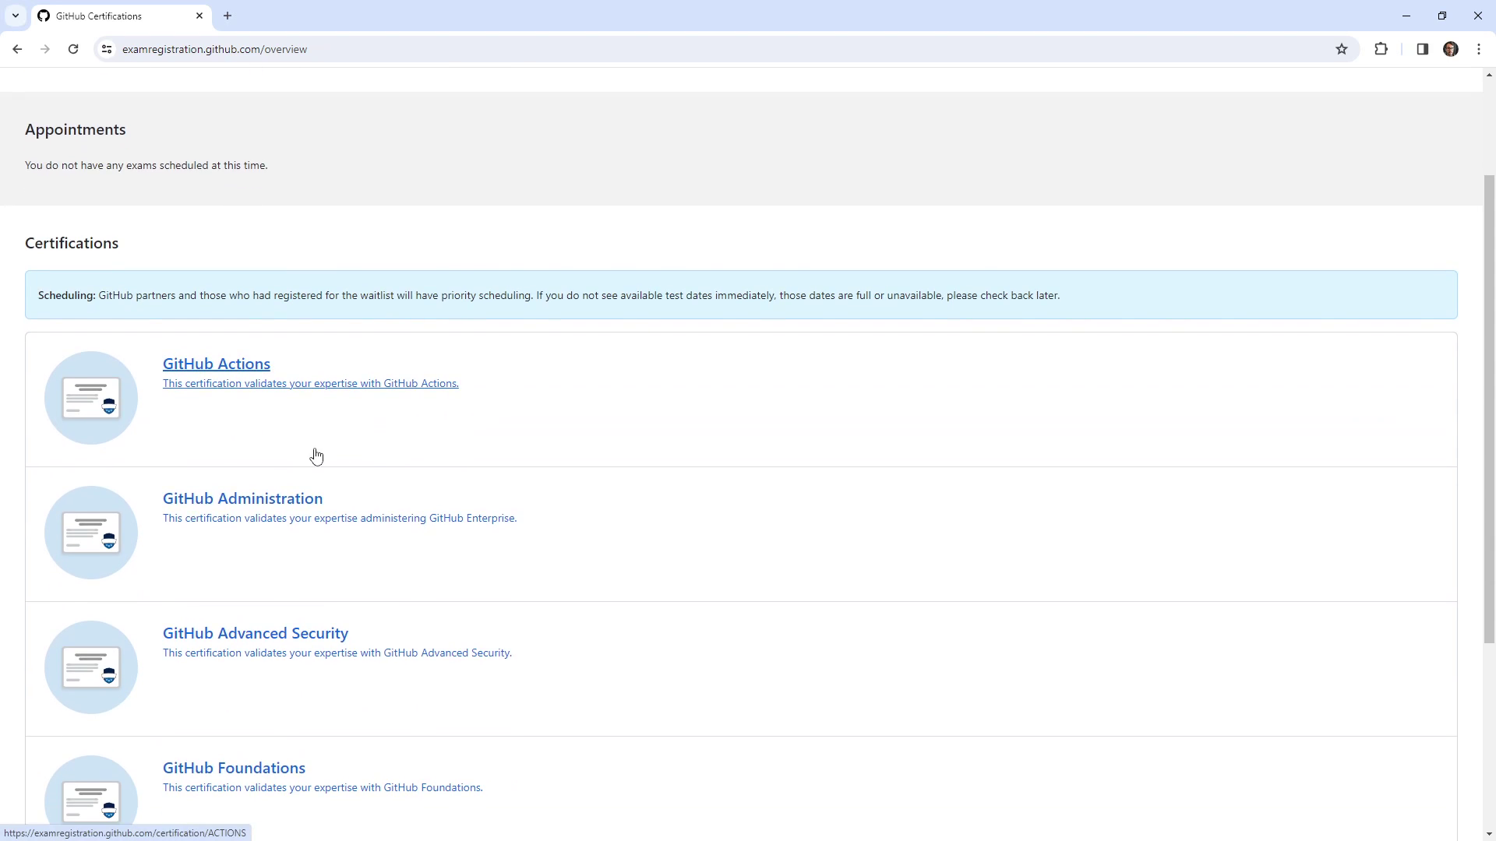
{"action": "scroll", "coordinate": [333, 498], "scroll_direction": "down", "scroll_amount": 2}
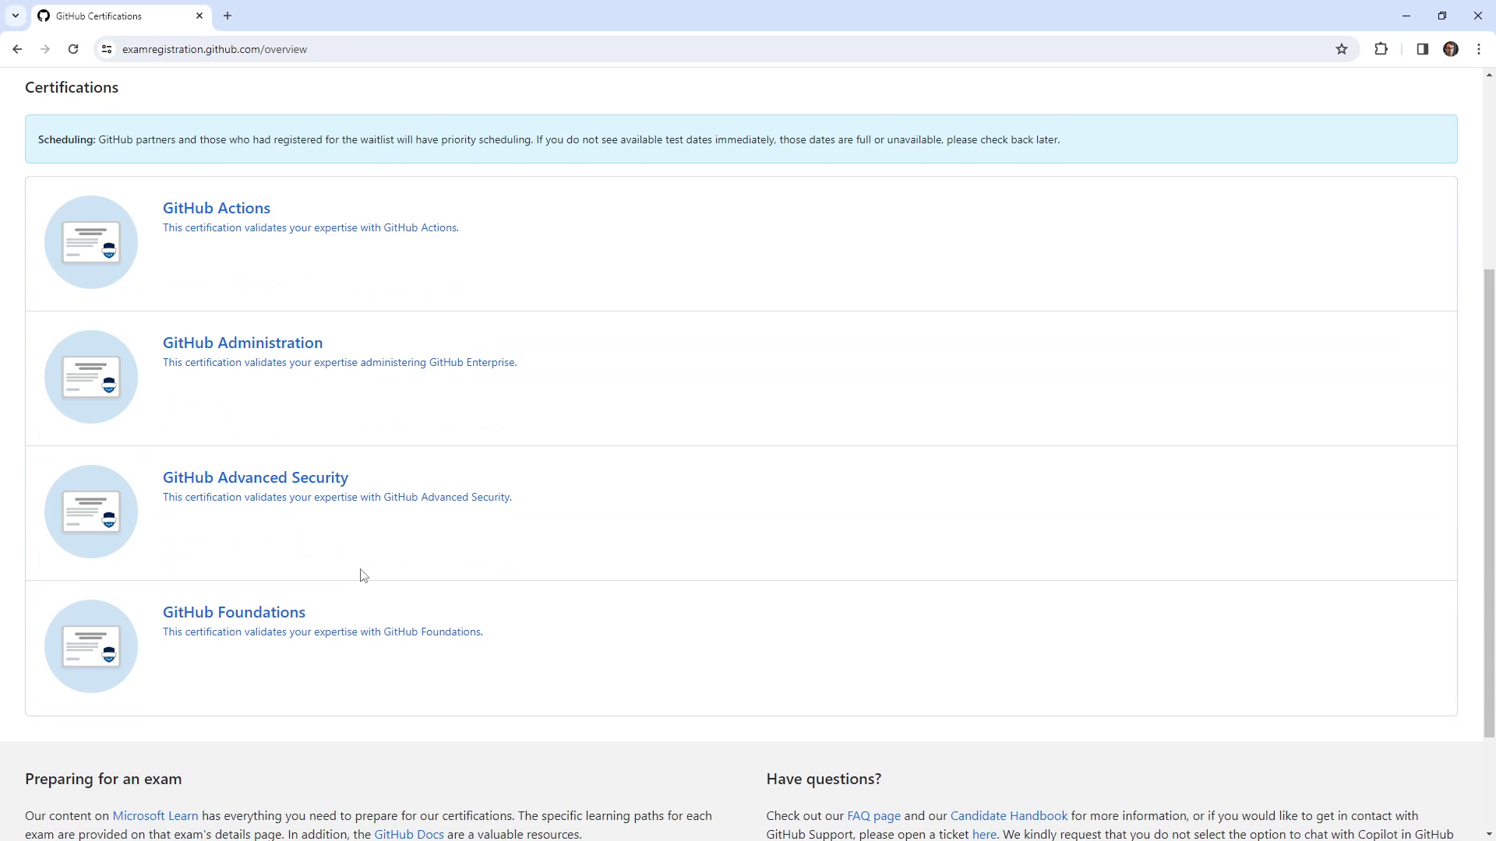
{"action": "left_click", "coordinate": [293, 613]}
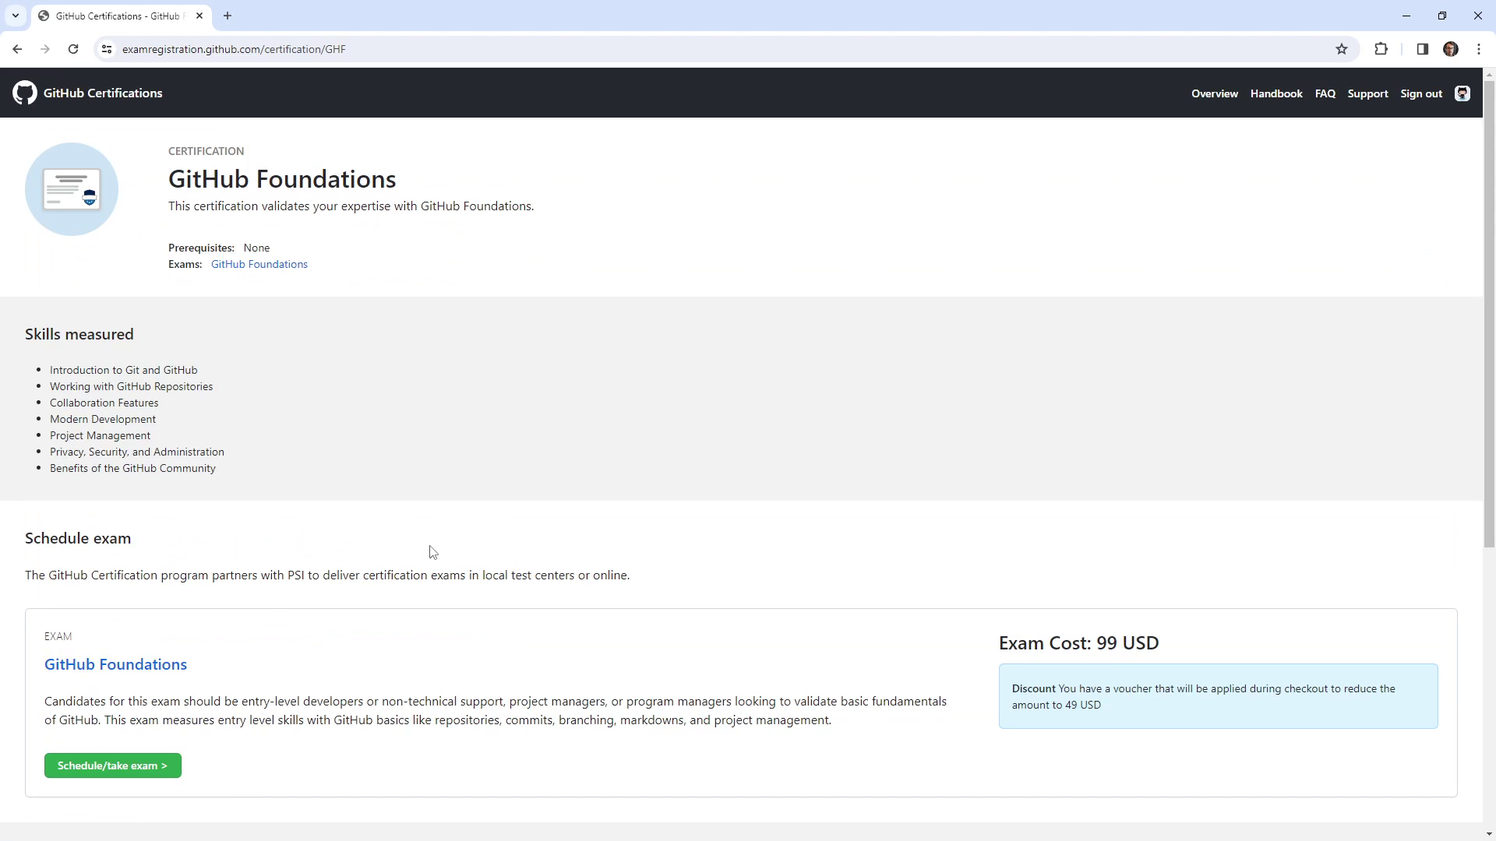
{"action": "scroll", "coordinate": [484, 431], "scroll_direction": "down", "scroll_amount": 3}
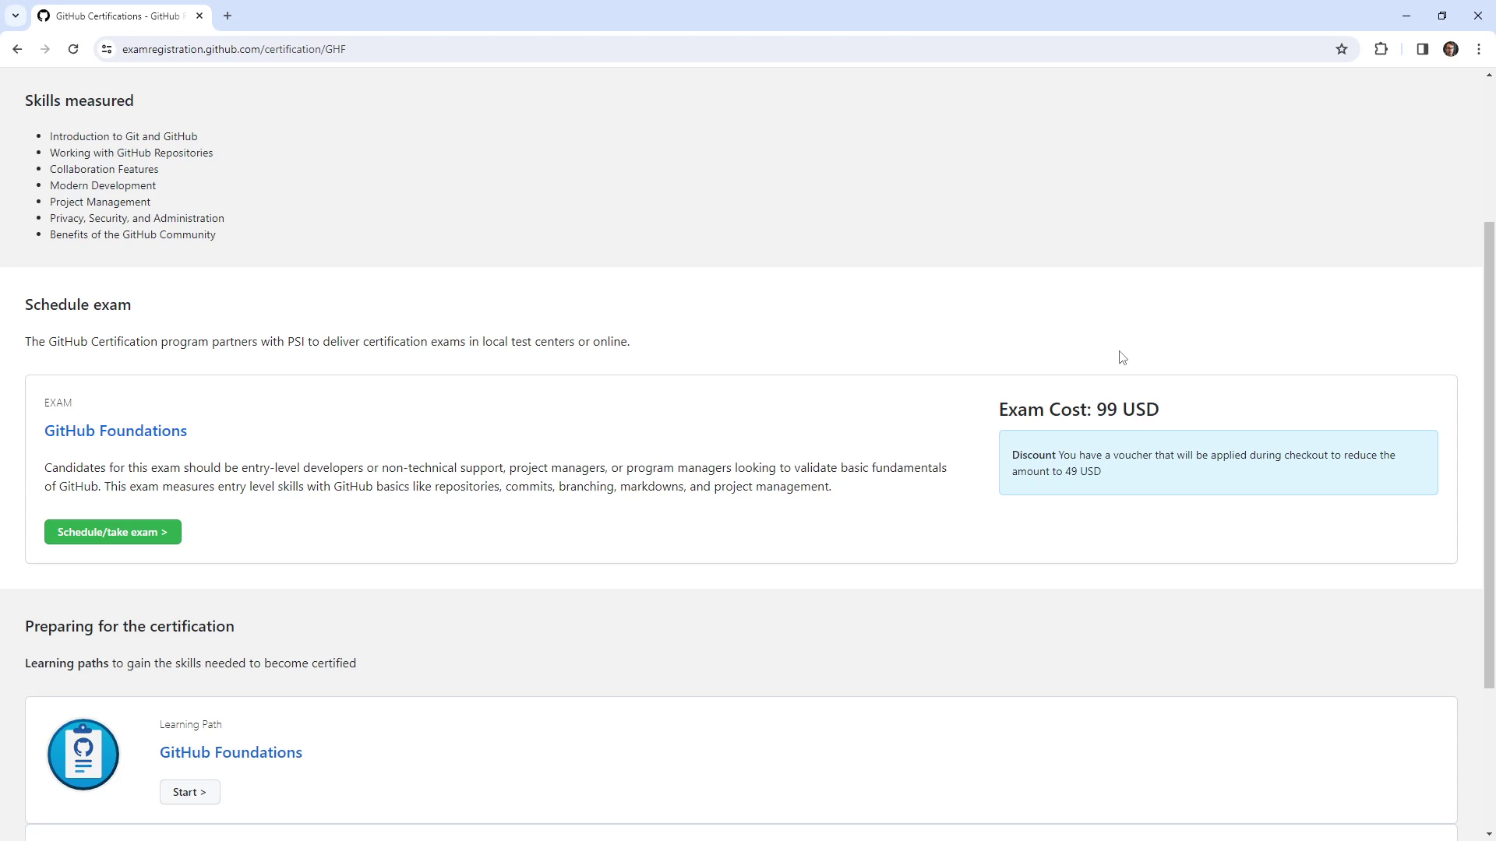
{"action": "left_click_drag", "start_coordinate": [1062, 473], "coordinate": [1131, 483]}
{"action": "scroll", "coordinate": [679, 374], "scroll_direction": "up", "scroll_amount": 3}
{"action": "scroll", "coordinate": [825, 355], "scroll_direction": "down", "scroll_amount": 3}
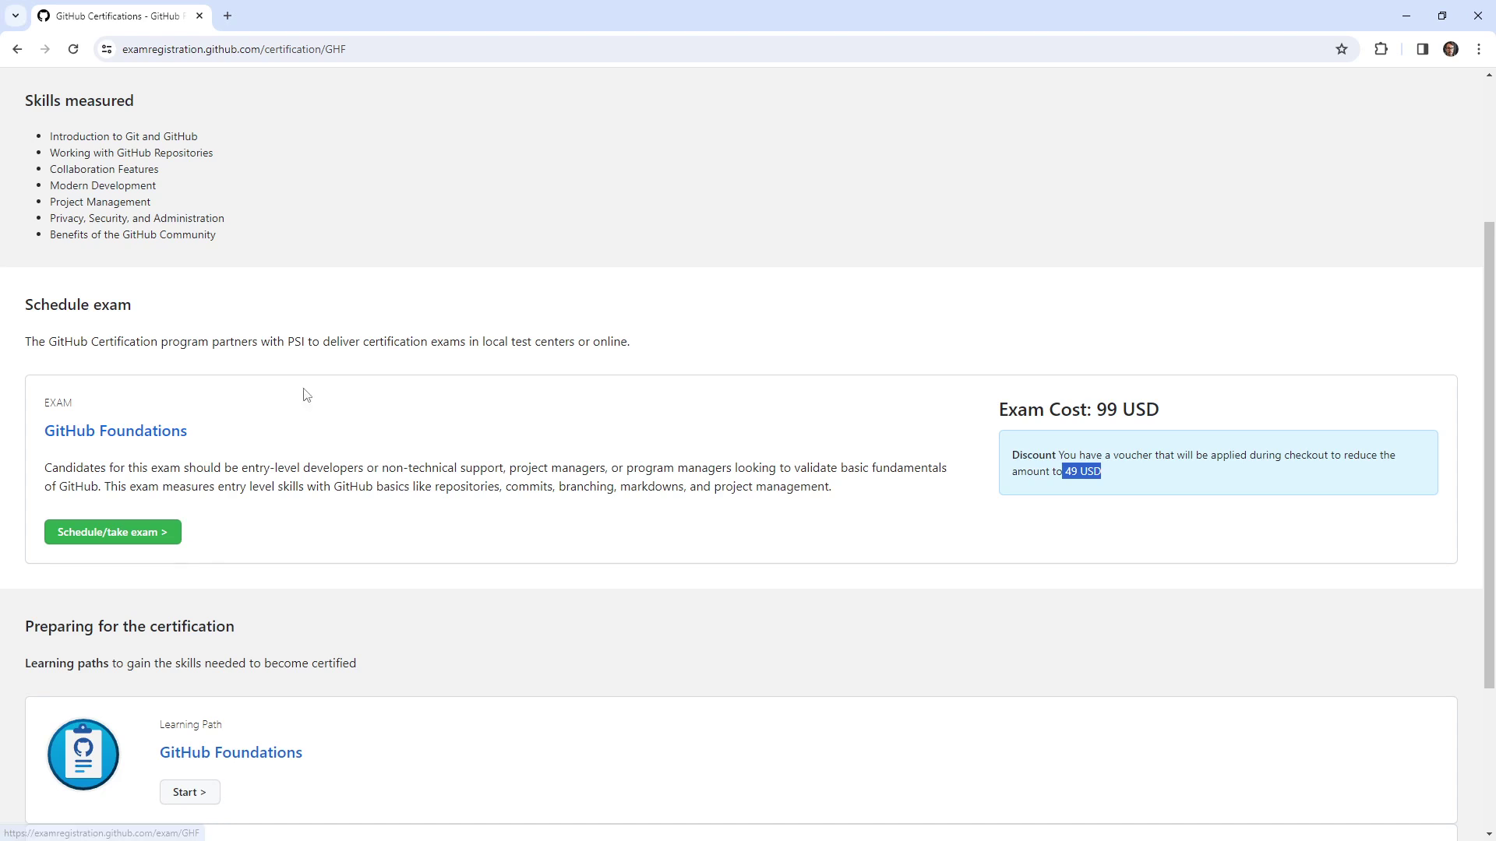
{"action": "left_click_drag", "start_coordinate": [285, 342], "coordinate": [399, 343]}
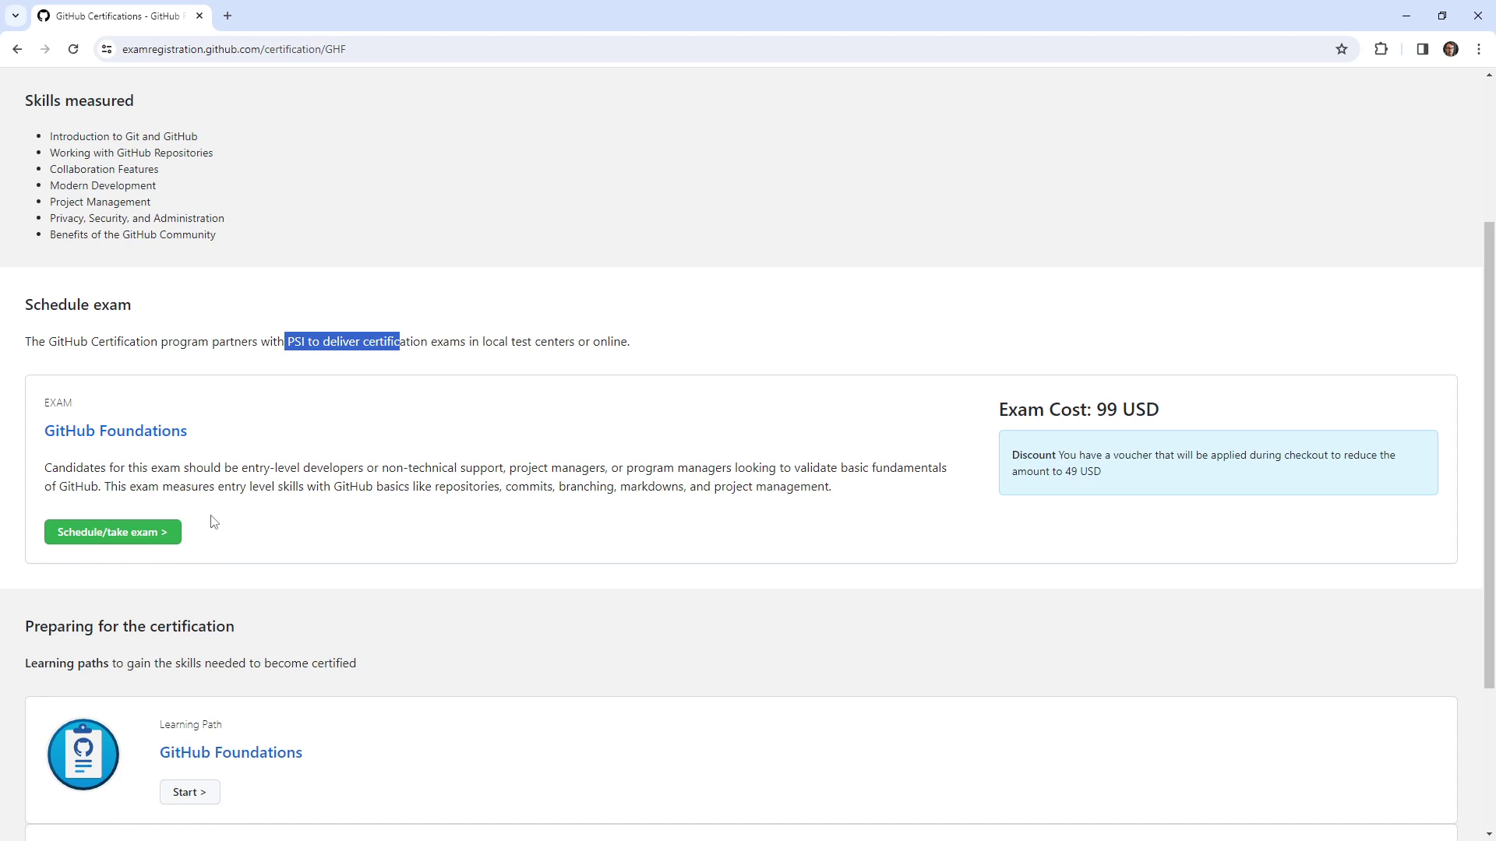
Start scheduling the GitHub Foundations exam and review the Schedule exam form fields.
{"action": "left_click", "coordinate": [165, 540]}
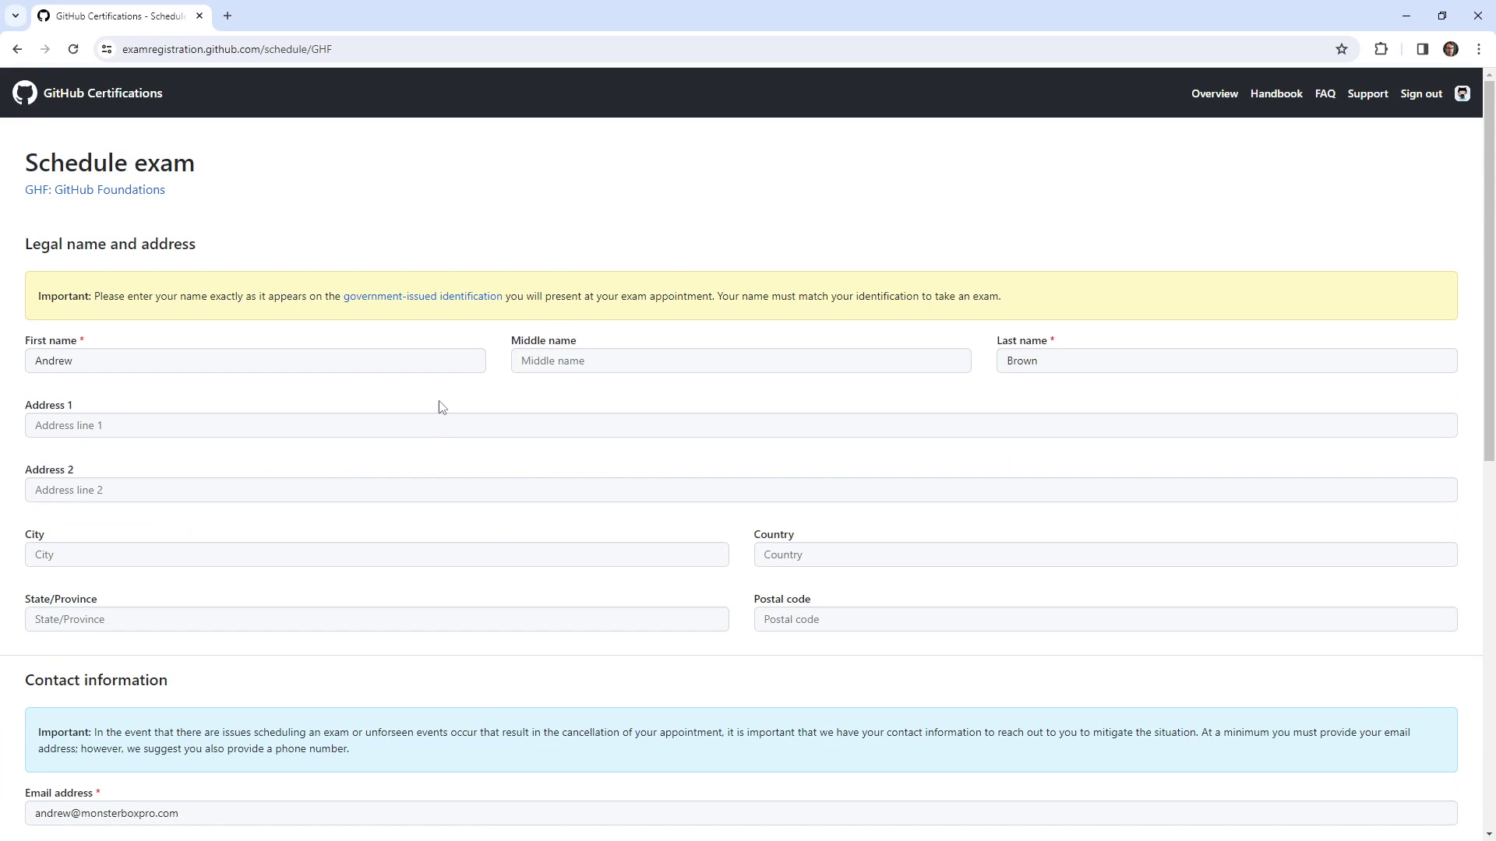
{"action": "scroll", "coordinate": [507, 609], "scroll_direction": "down", "scroll_amount": 1}
{"action": "scroll", "coordinate": [506, 609], "scroll_direction": "down", "scroll_amount": 10}
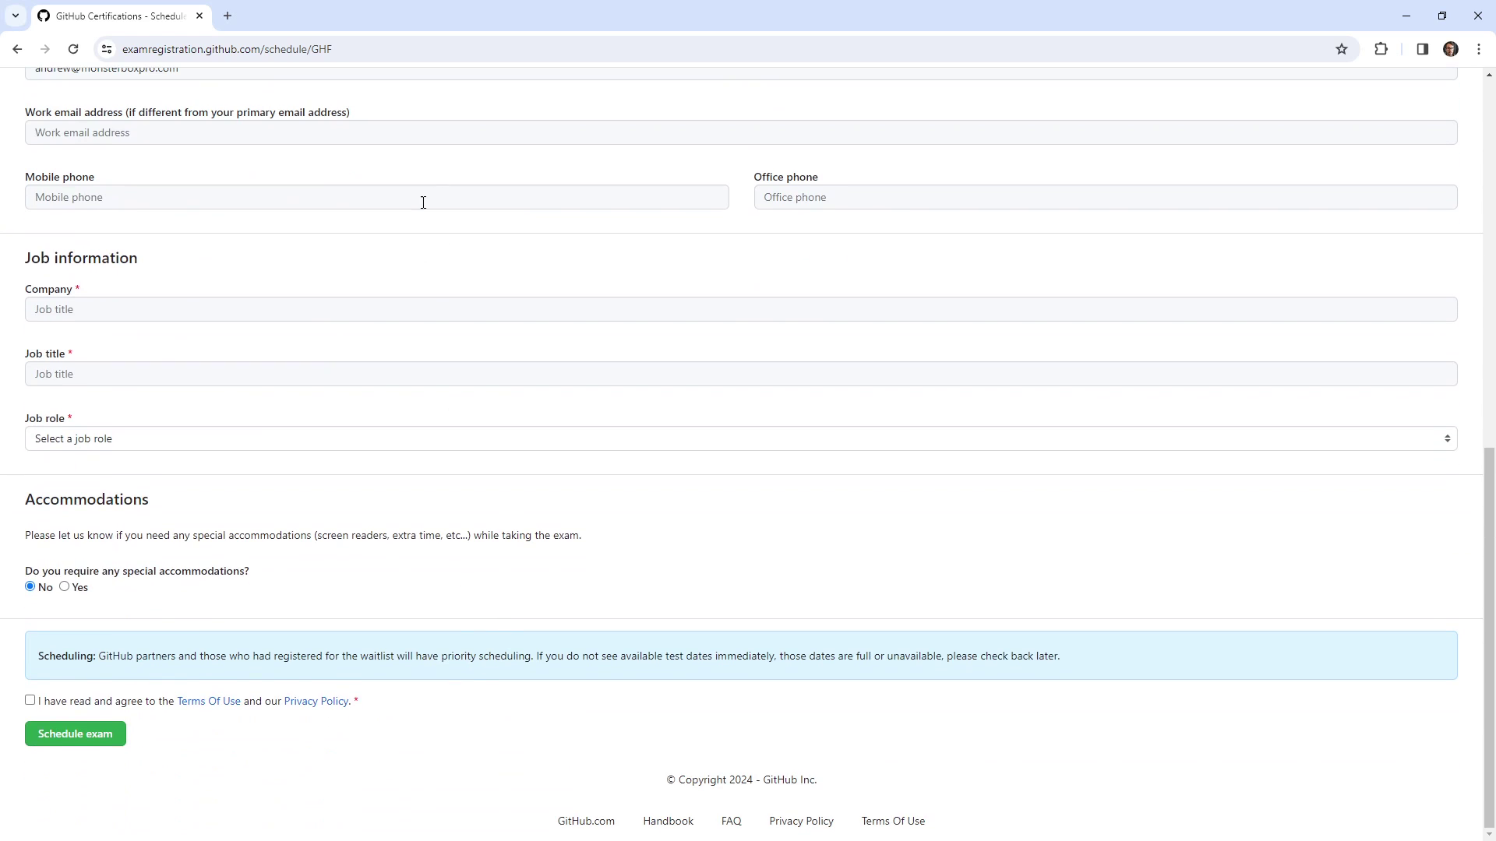
{"action": "scroll", "coordinate": [378, 666], "scroll_direction": "up", "scroll_amount": 1}
{"action": "scroll", "coordinate": [376, 672], "scroll_direction": "down", "scroll_amount": 1}
{"action": "scroll", "coordinate": [180, 701], "scroll_direction": "up", "scroll_amount": 15}
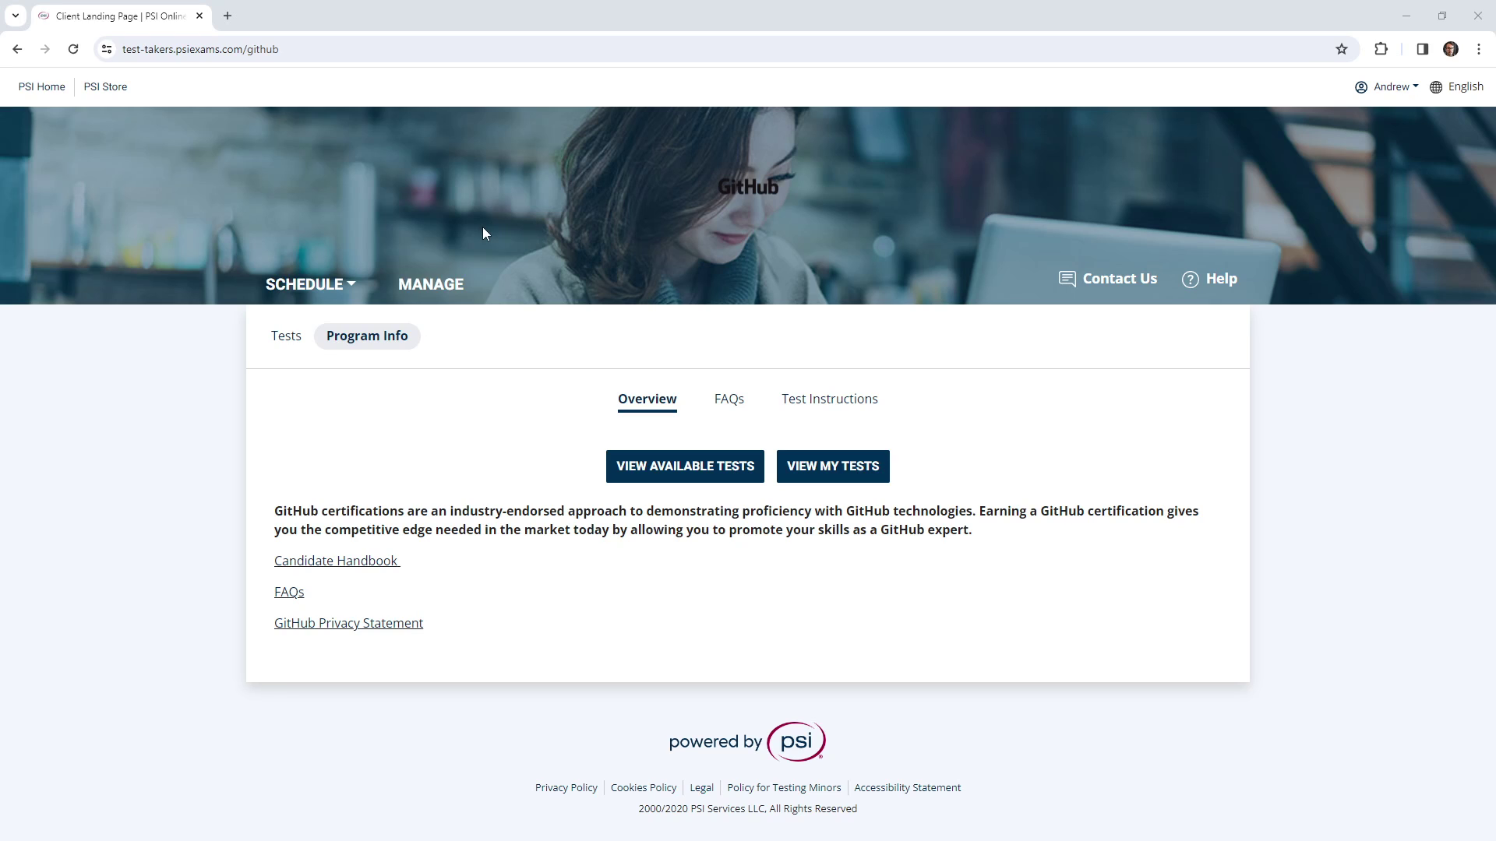
List available GitHub tests, check GitHub Actions, then open the GitHub Foundations test details.
{"action": "left_click", "coordinate": [712, 475]}
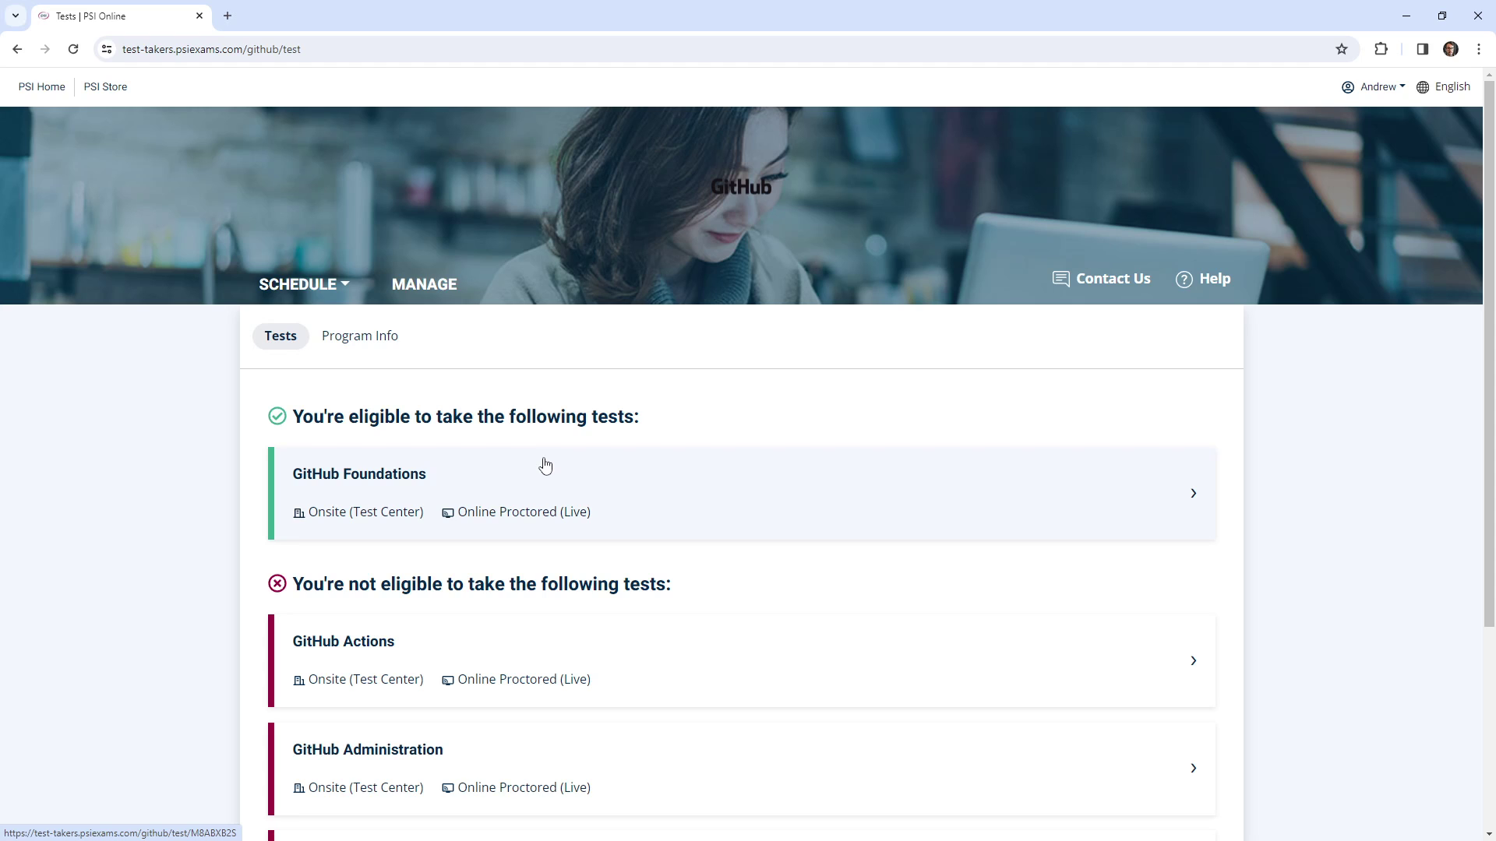
{"action": "scroll", "coordinate": [193, 483], "scroll_direction": "down", "scroll_amount": 3}
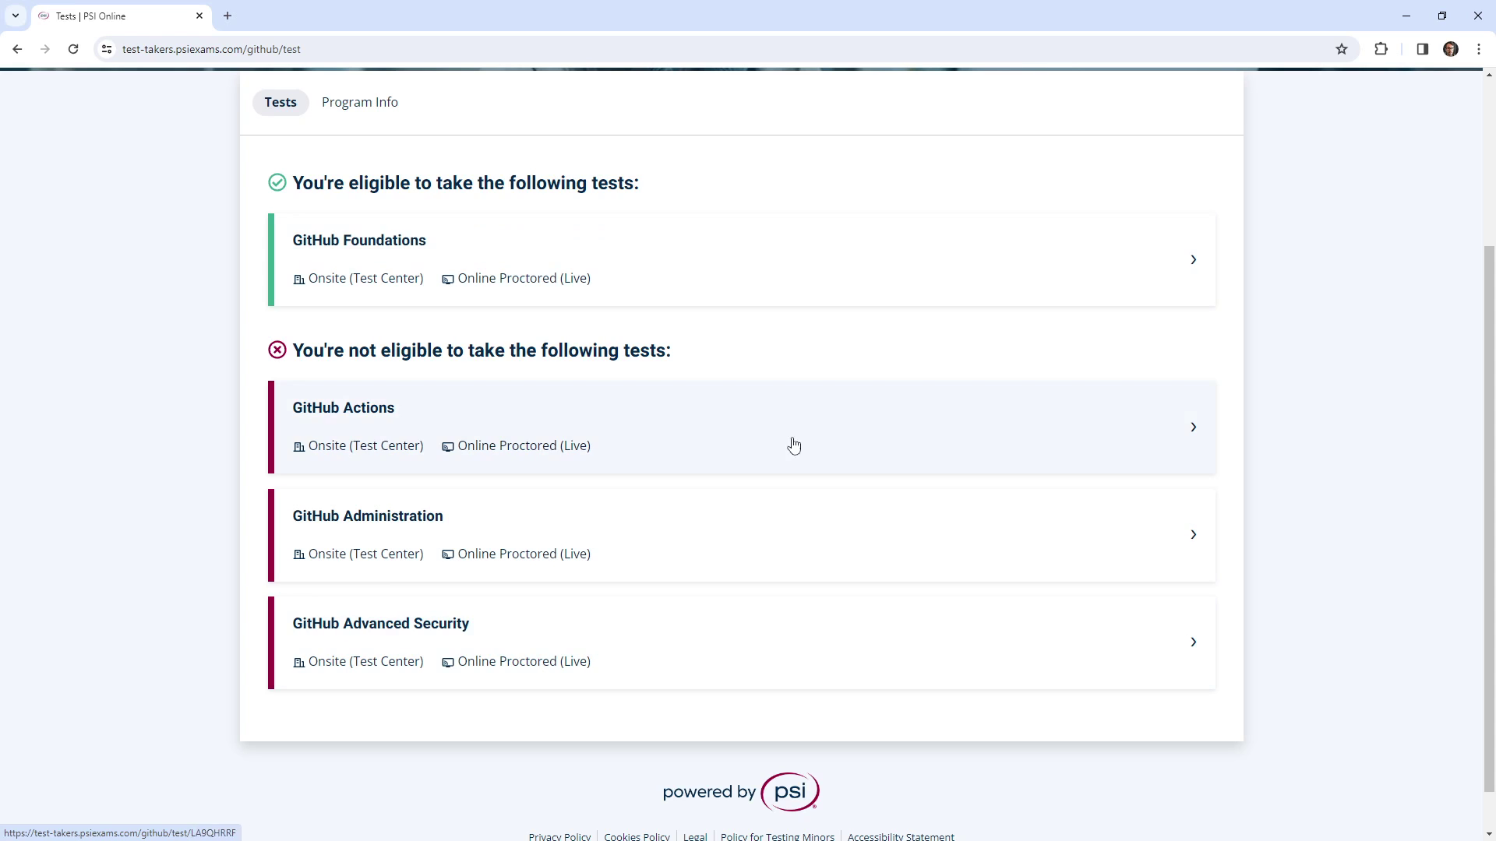
{"action": "left_click", "coordinate": [879, 417]}
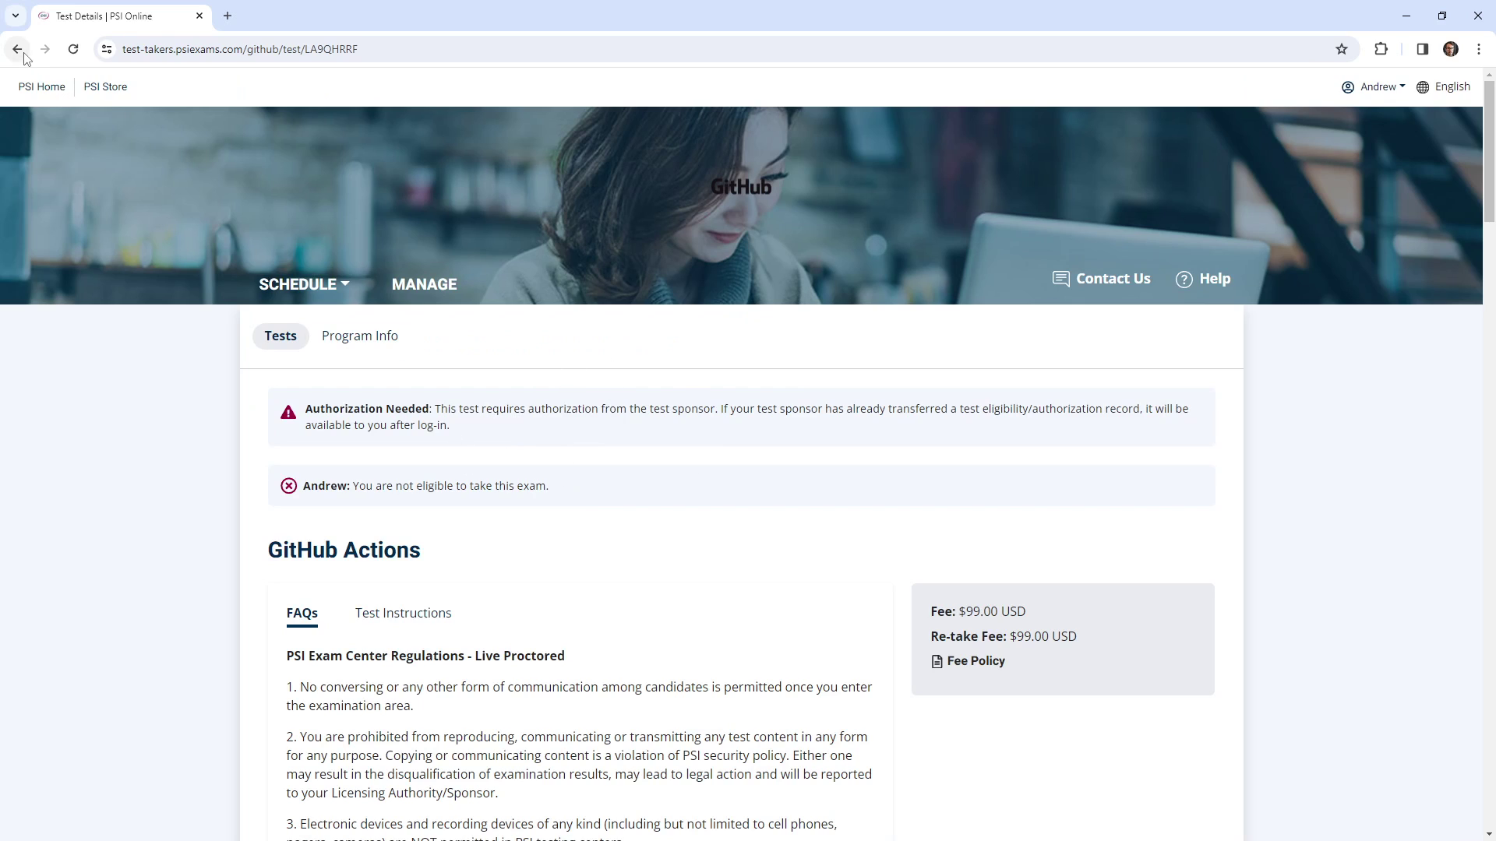
{"action": "scroll", "coordinate": [385, 522], "scroll_direction": "down", "scroll_amount": 9}
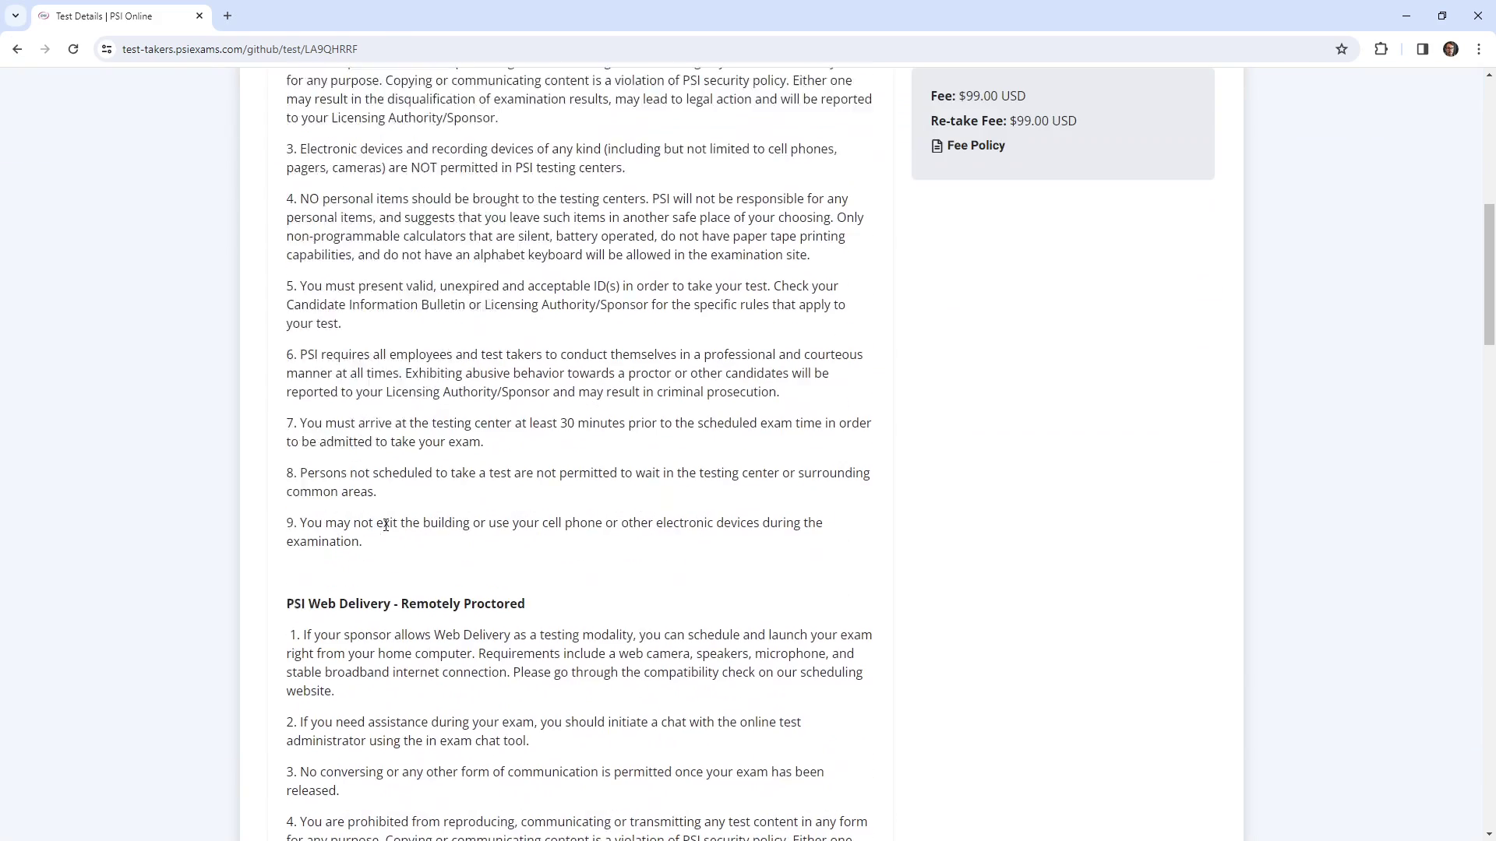
{"action": "scroll", "coordinate": [386, 524], "scroll_direction": "up", "scroll_amount": 9}
{"action": "left_click", "coordinate": [17, 49]}
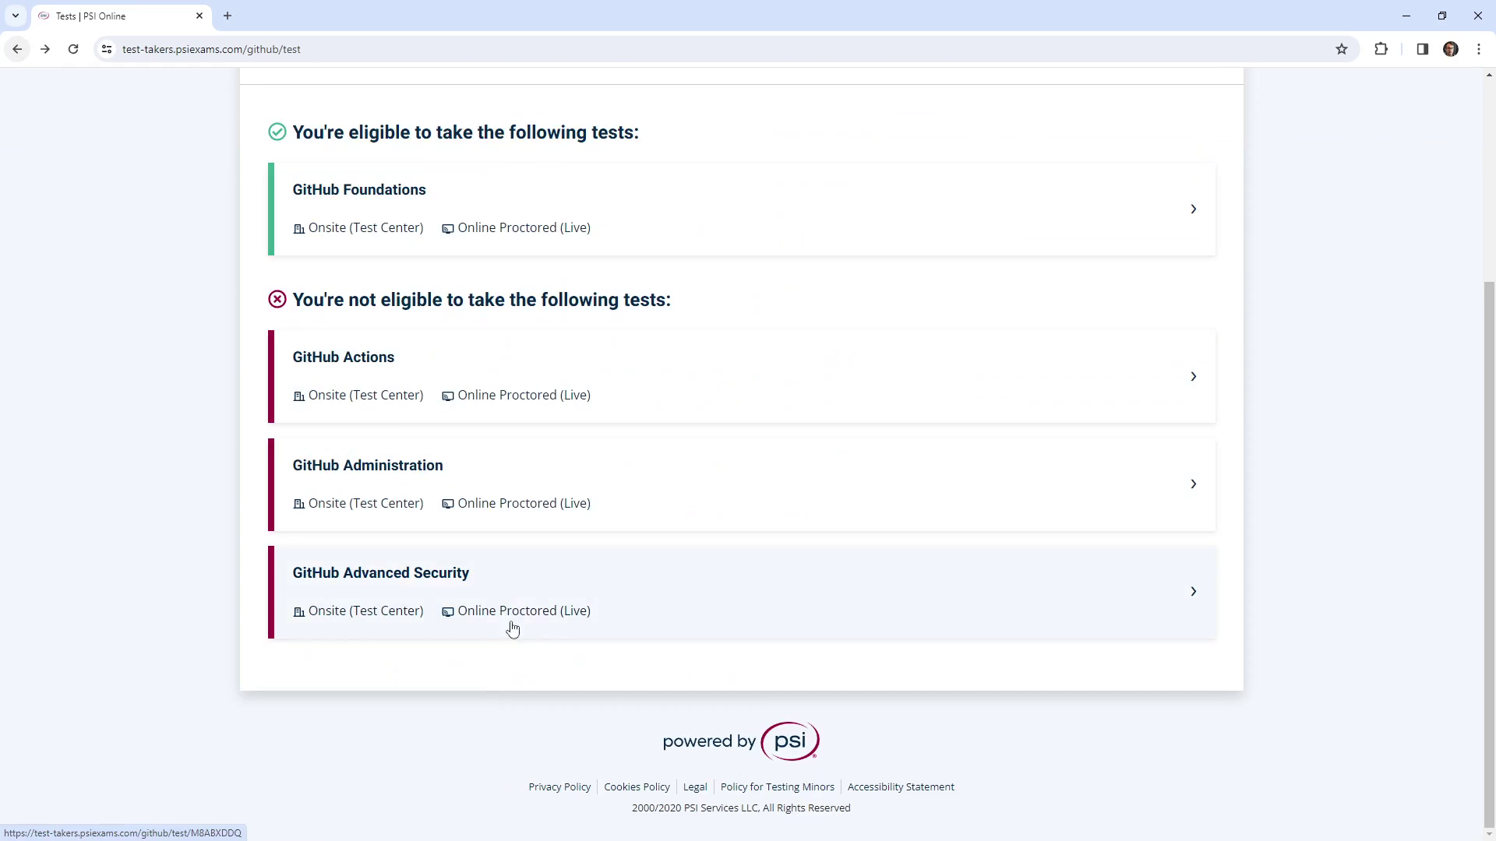
{"action": "scroll", "coordinate": [482, 600], "scroll_direction": "up", "scroll_amount": 2}
{"action": "left_click", "coordinate": [572, 354]}
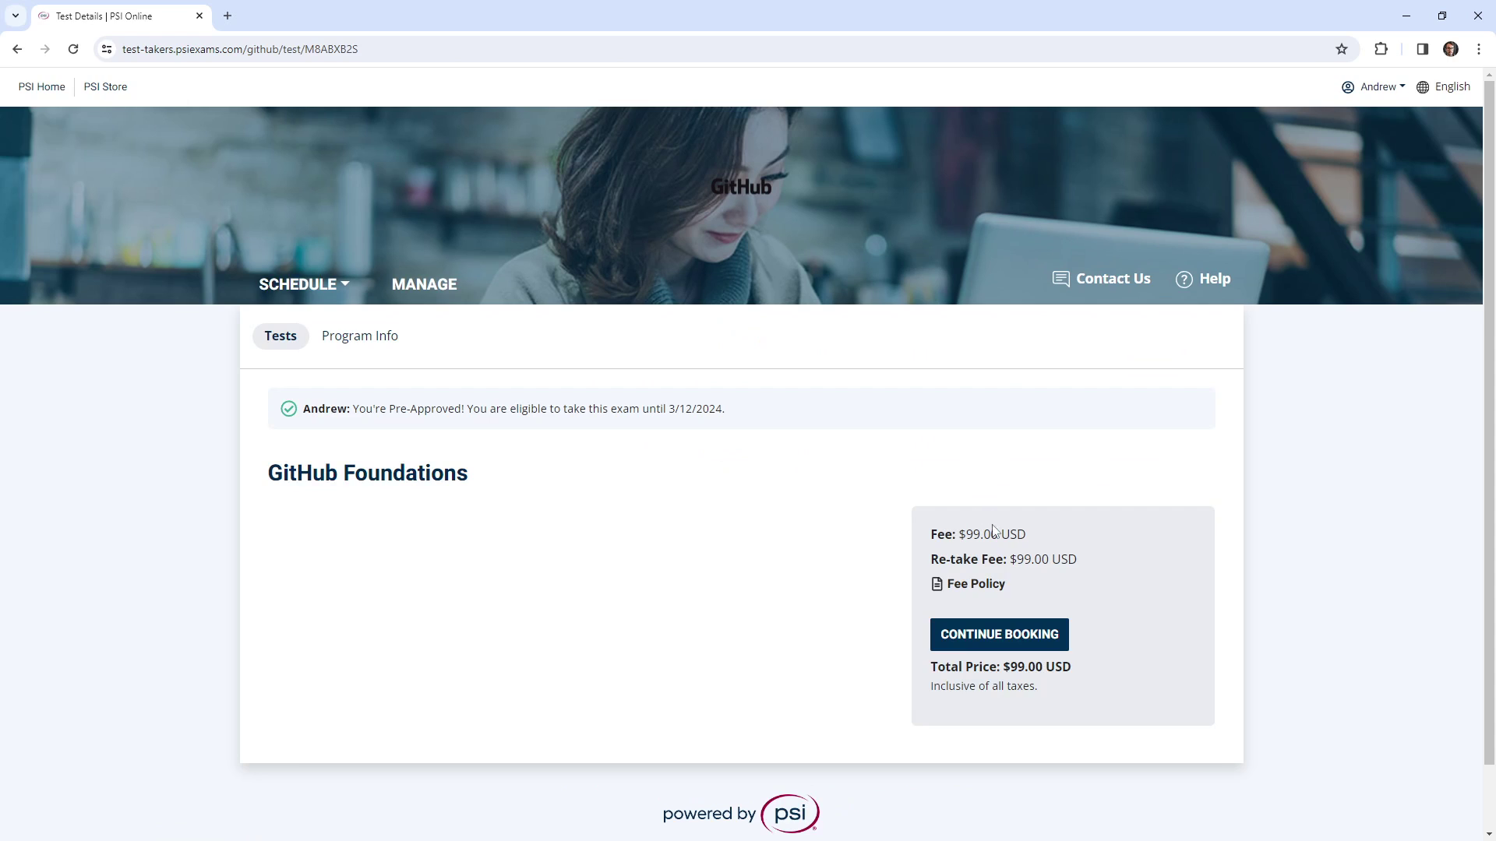
Book GitHub Foundations as Online Proctored (Live) and continue past Candidate Details to Schedule.
{"action": "left_click", "coordinate": [1038, 636]}
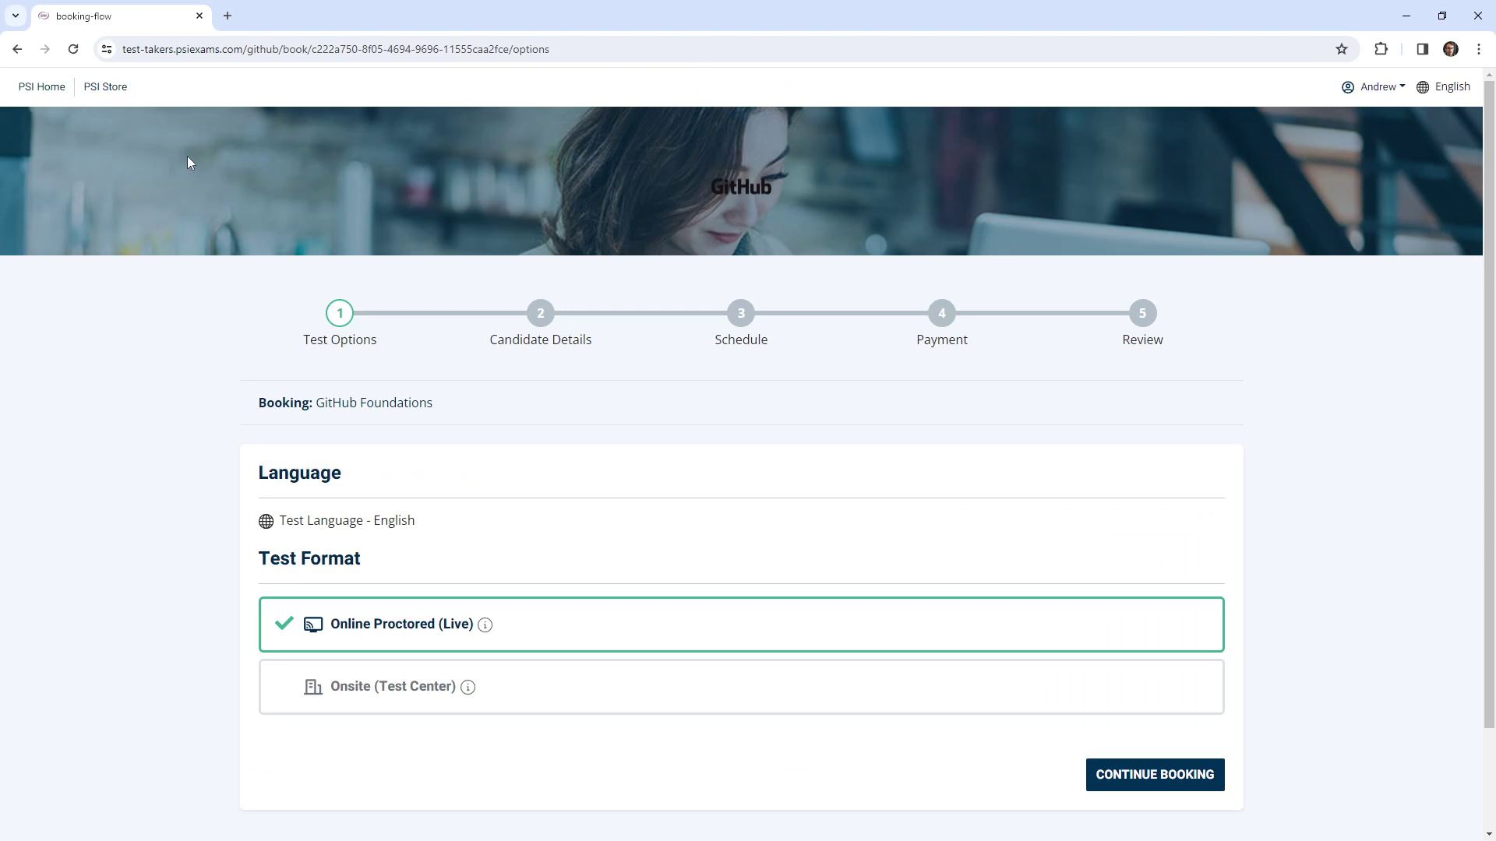
{"action": "left_click", "coordinate": [17, 49]}
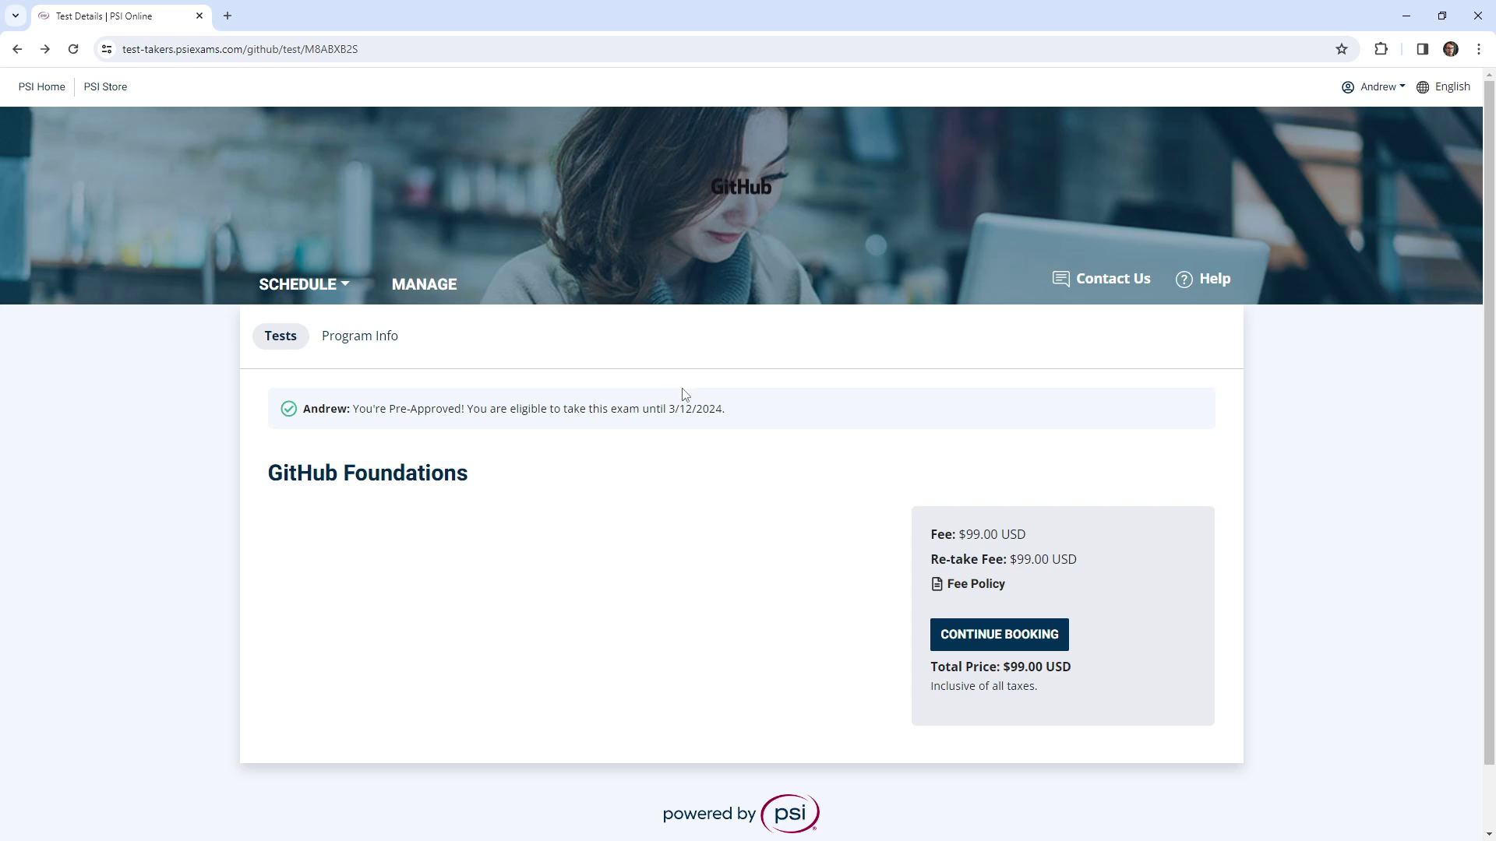
{"action": "left_click", "coordinate": [1001, 635]}
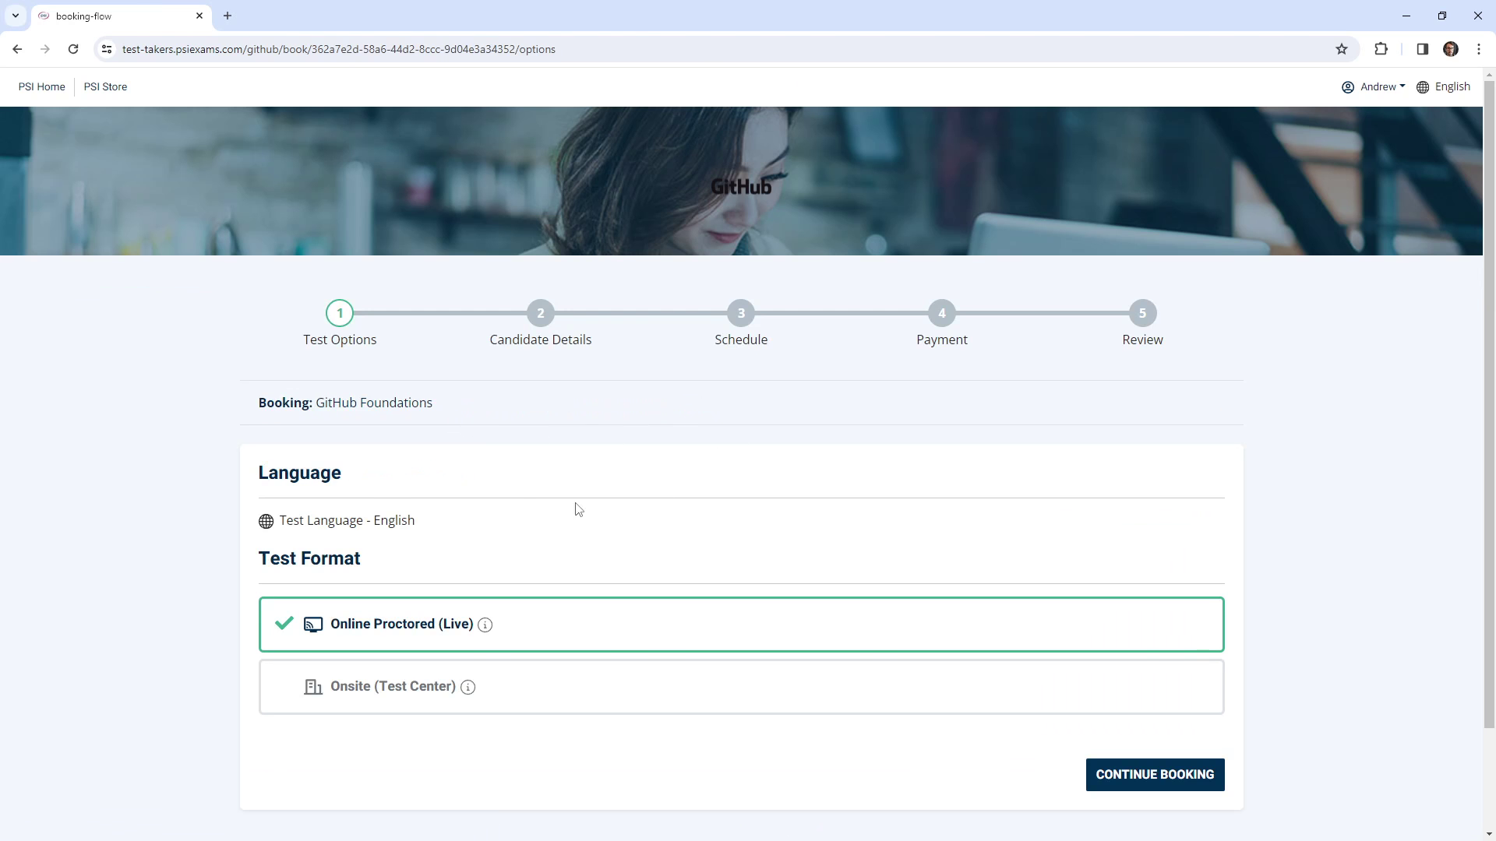
{"action": "left_click", "coordinate": [1145, 787]}
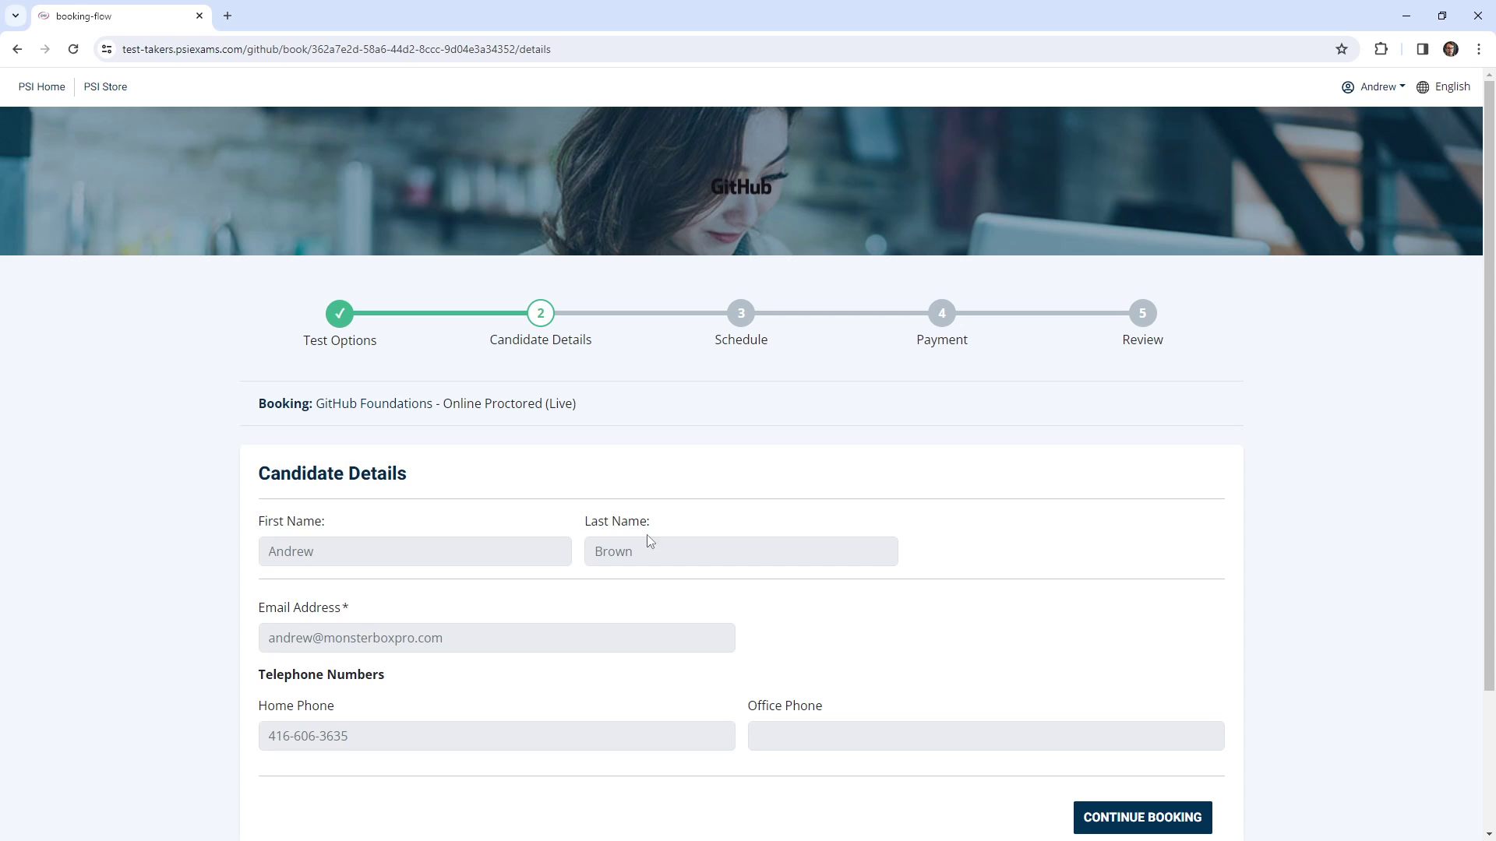
{"action": "scroll", "coordinate": [517, 584], "scroll_direction": "down", "scroll_amount": 3}
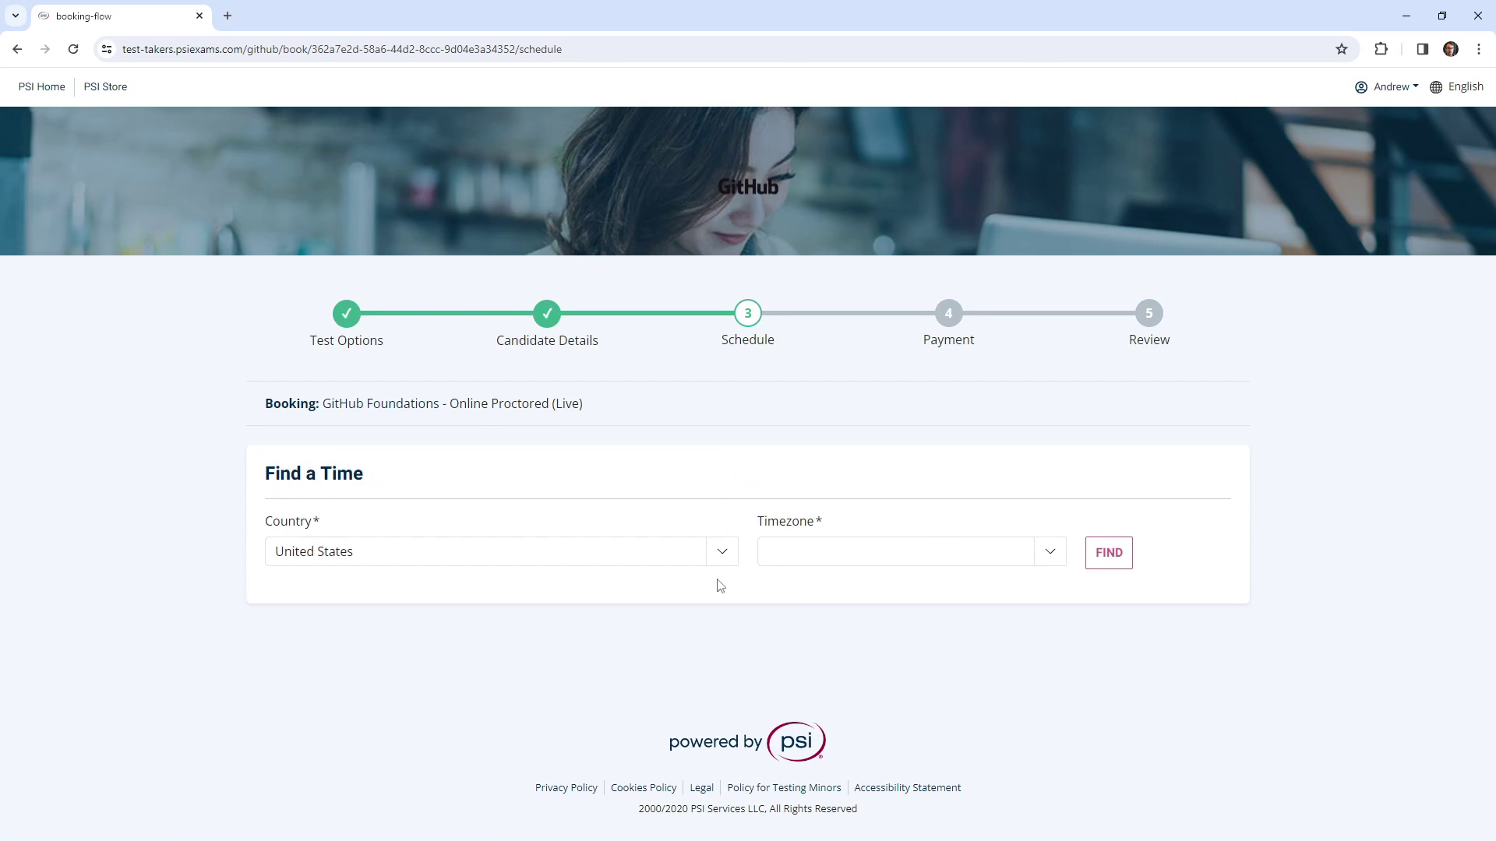
Set country Canada and timezone Eastern Standard Time (America/Toronto), then find available time slots.
{"action": "left_click", "coordinate": [717, 563]}
{"action": "key", "text": "ctrl+a"}
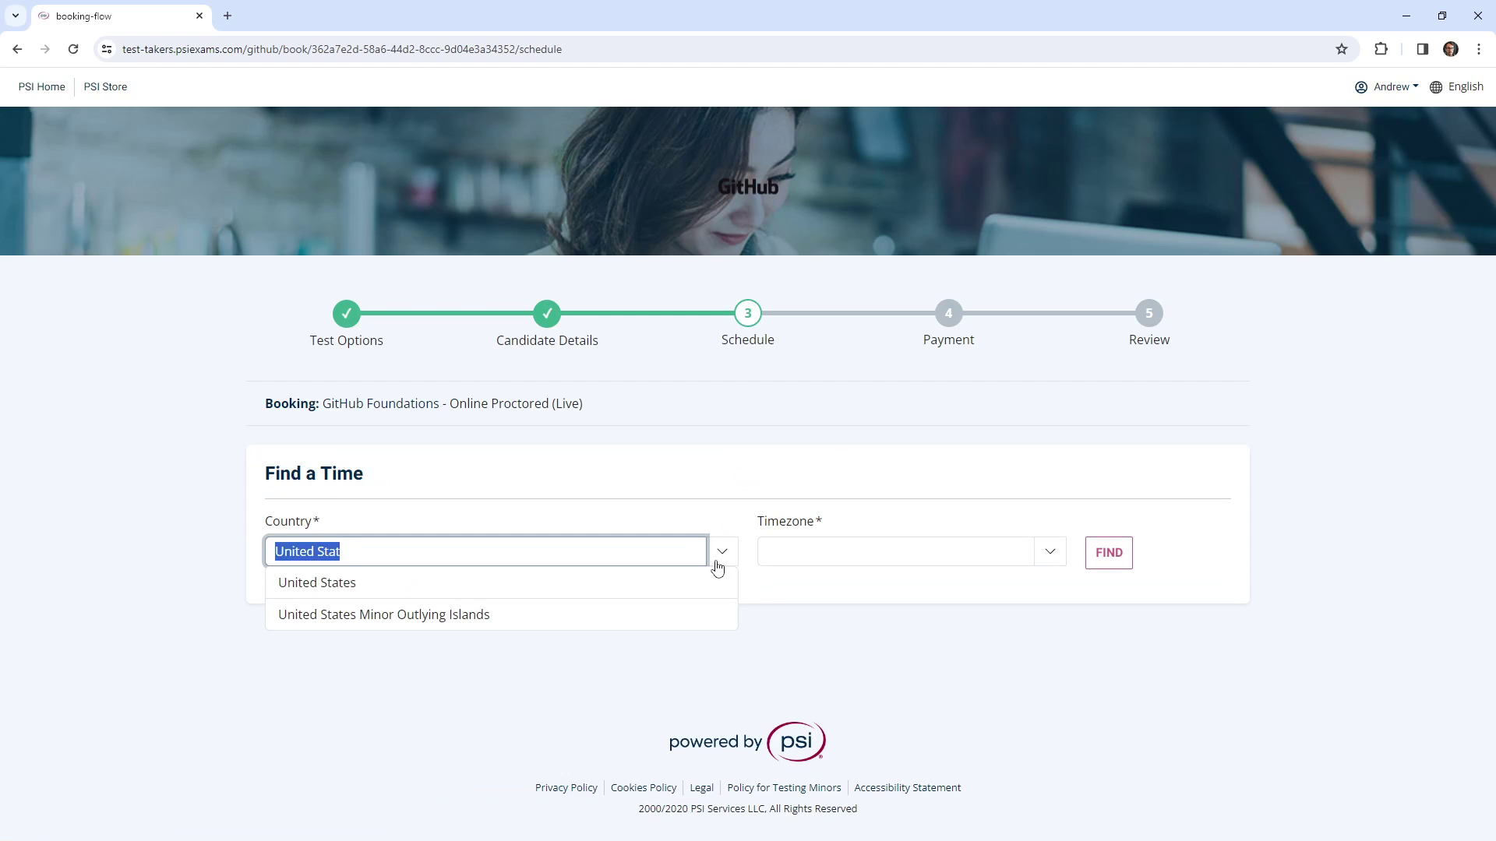
{"action": "type", "text": "canada"}
{"action": "left_click", "coordinate": [690, 581]}
{"action": "left_click", "coordinate": [825, 551]}
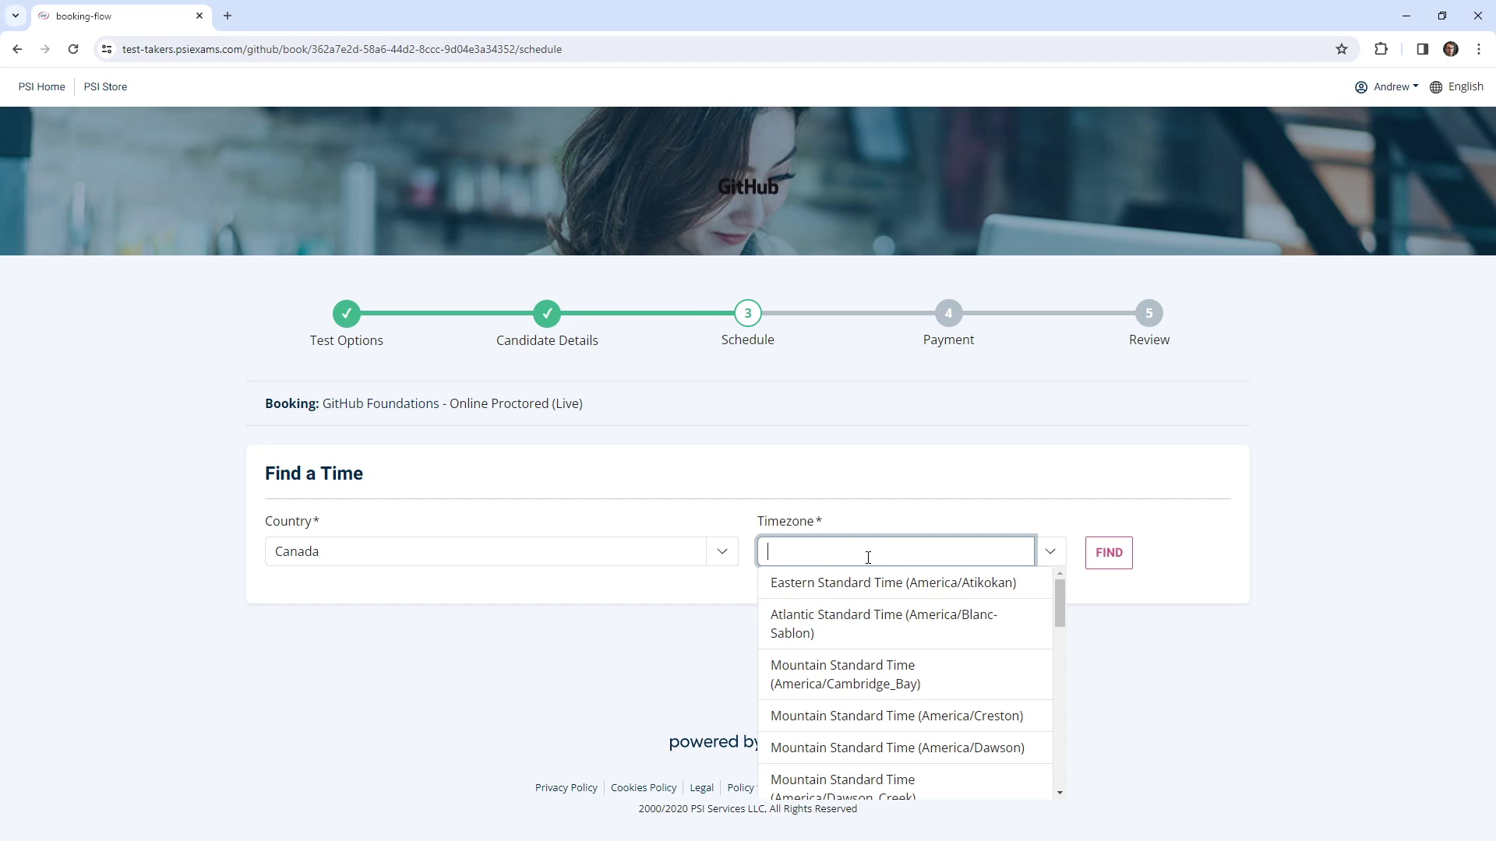
{"action": "type", "text": "toronto"}
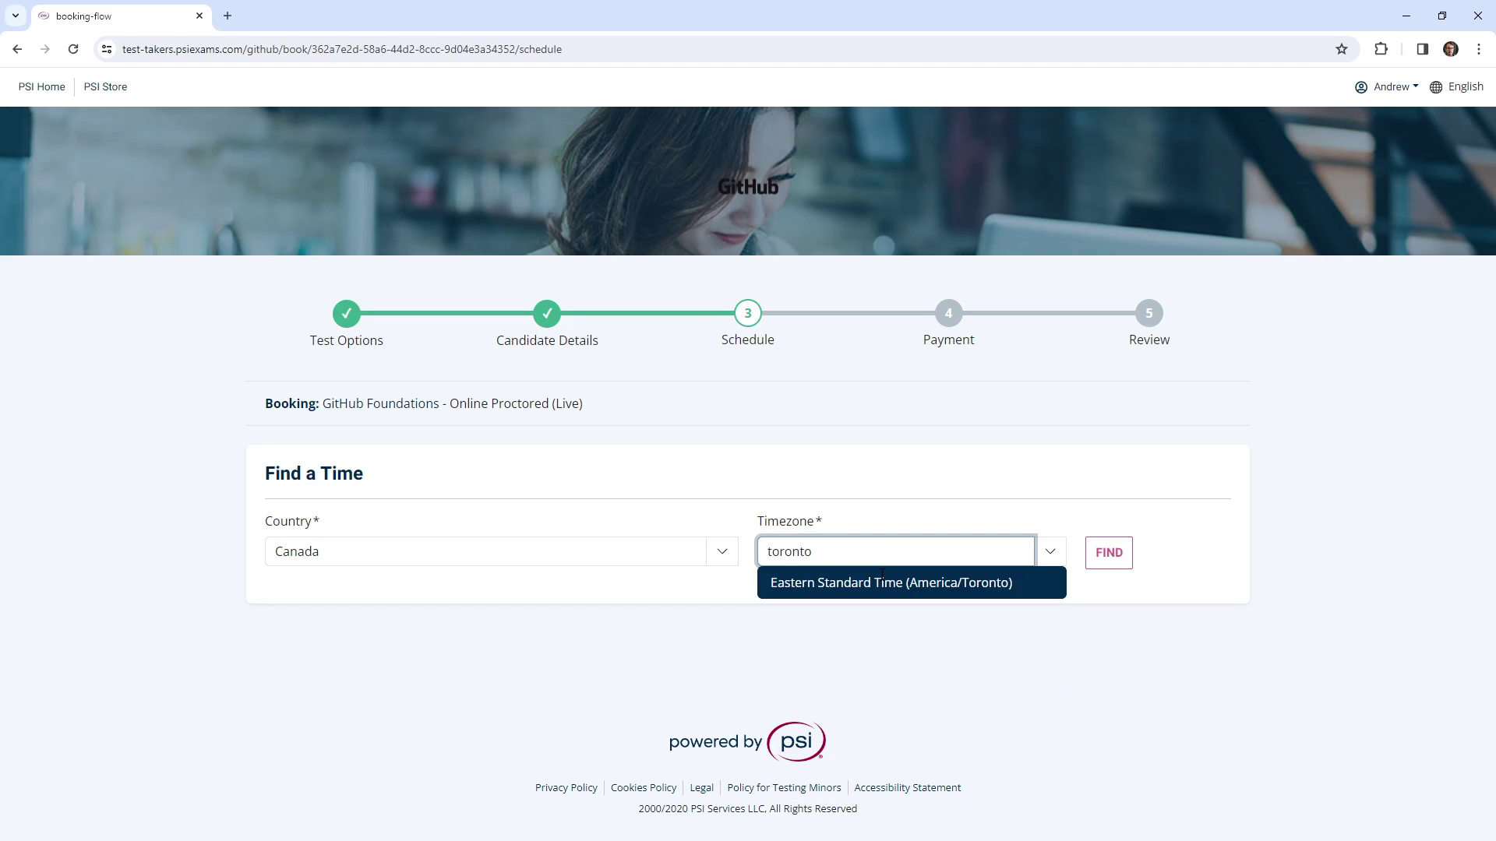
{"action": "left_click", "coordinate": [896, 583]}
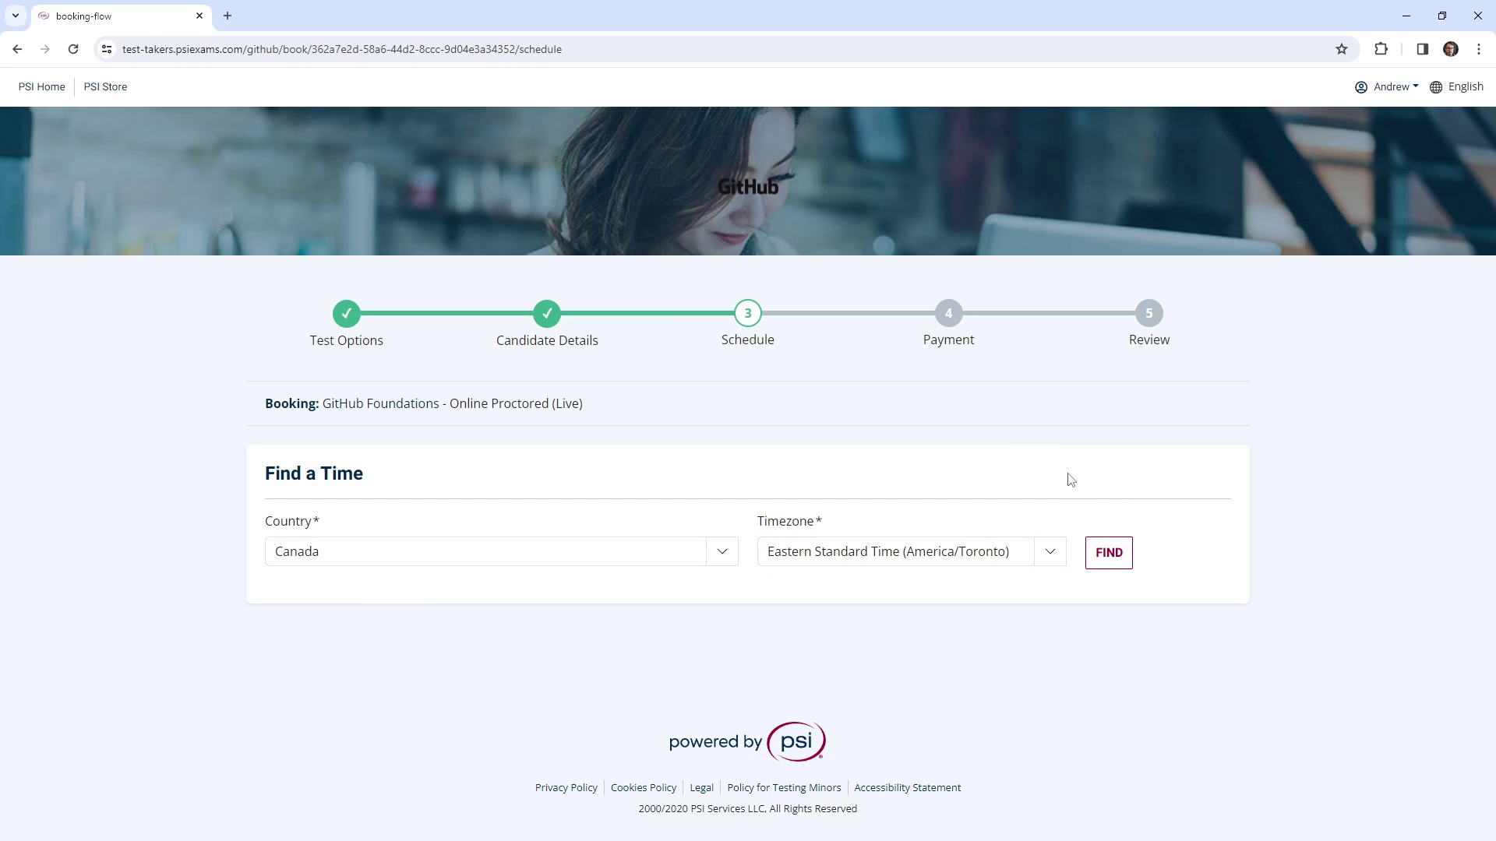
{"action": "left_click", "coordinate": [1108, 558]}
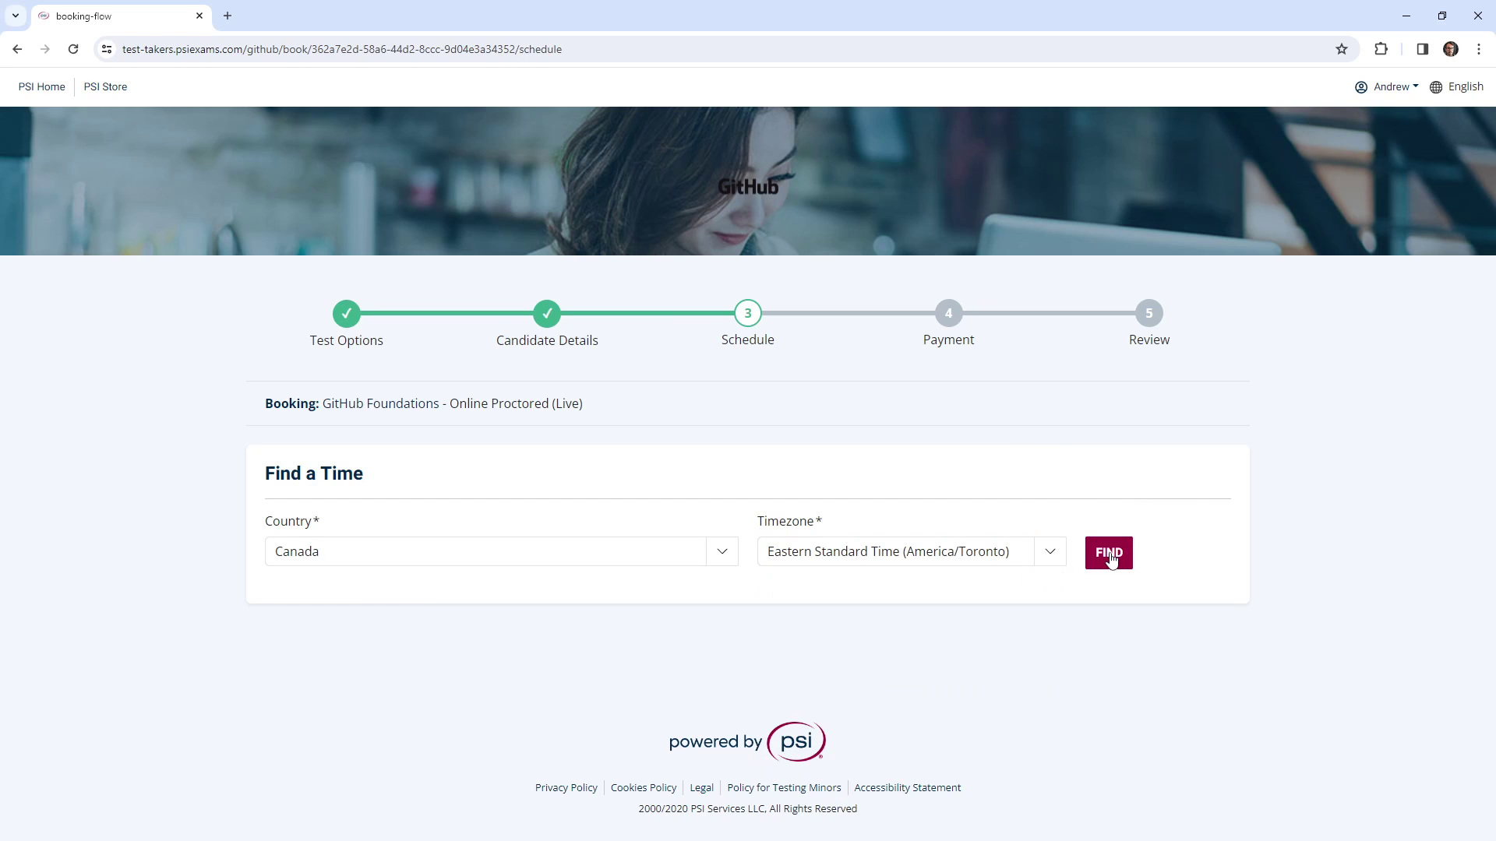
{"action": "left_click", "coordinate": [1111, 558]}
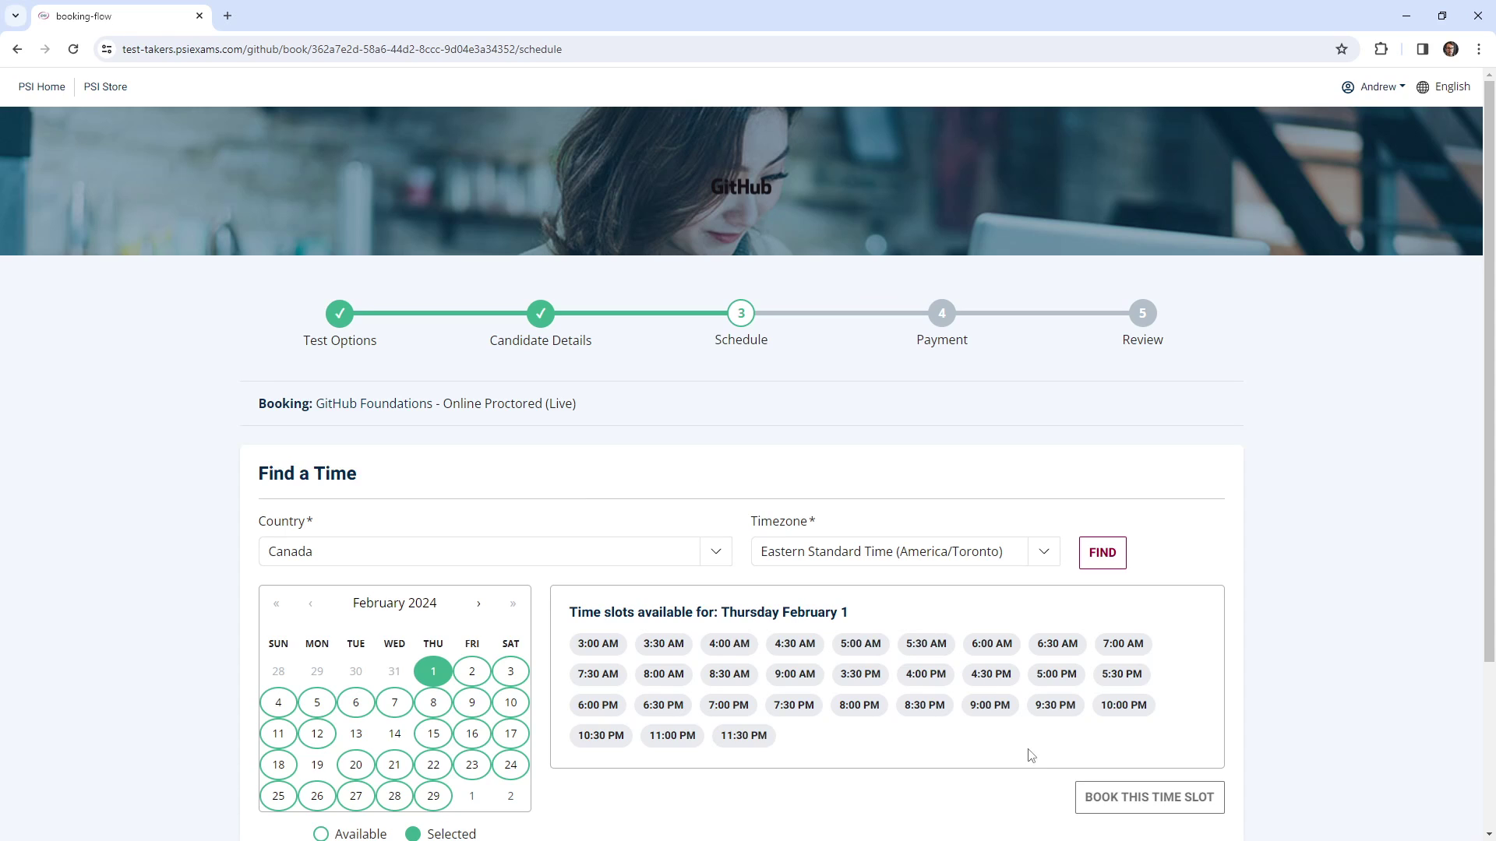
Reserve the 9:00 PM time slot on Thursday, February 1.
{"action": "left_click", "coordinate": [1003, 715]}
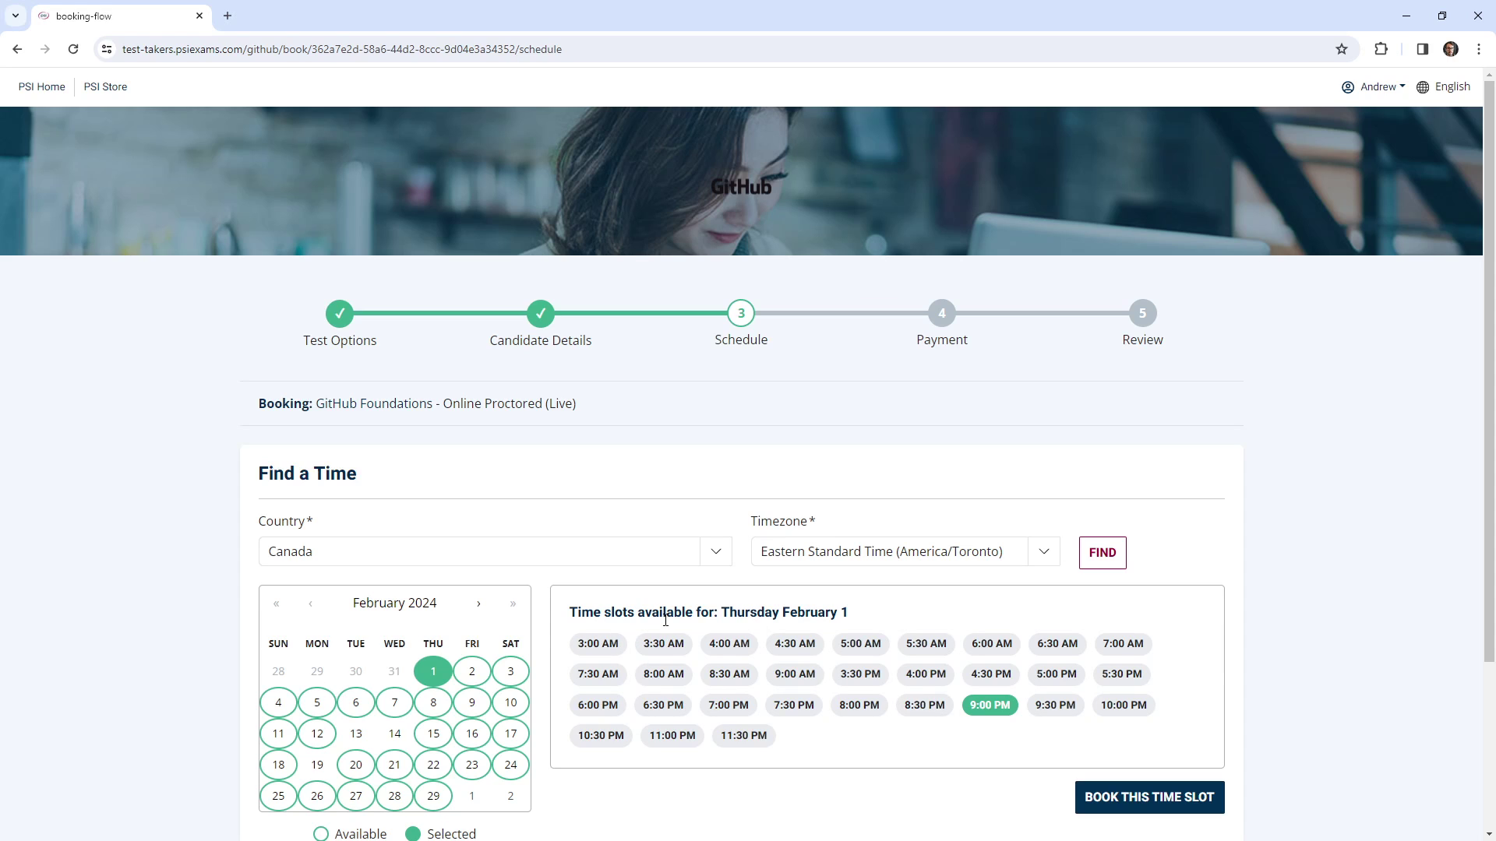
{"action": "scroll", "coordinate": [1088, 786], "scroll_direction": "down", "scroll_amount": 1}
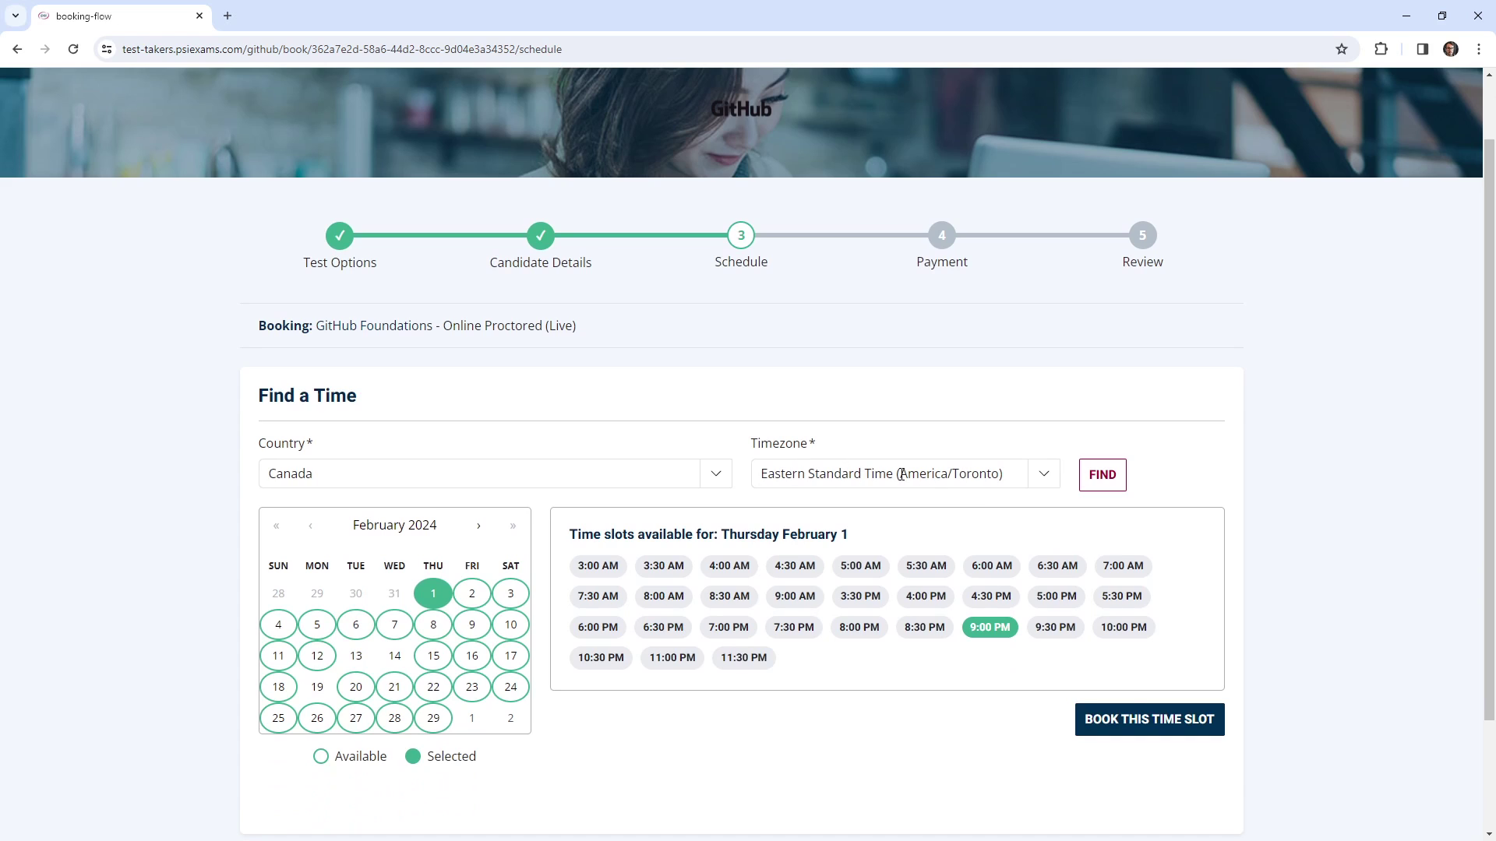
{"action": "left_click", "coordinate": [1139, 717]}
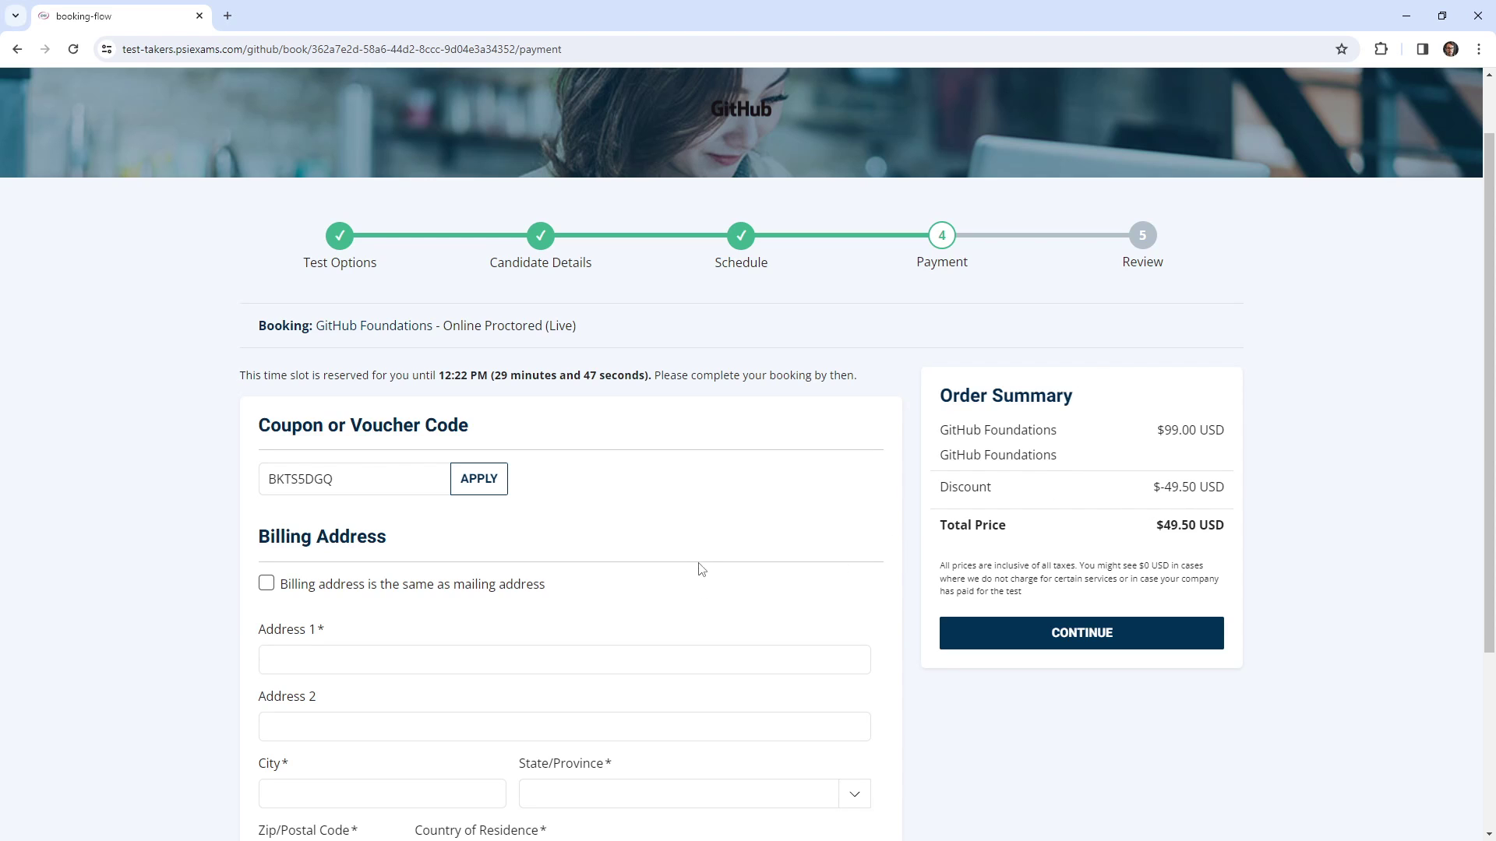
Review the Payment page showing the voucher discount to $49.50 USD.
{"action": "scroll", "coordinate": [713, 561], "scroll_direction": "down", "scroll_amount": 3}
{"action": "scroll", "coordinate": [717, 565], "scroll_direction": "up", "scroll_amount": 5}
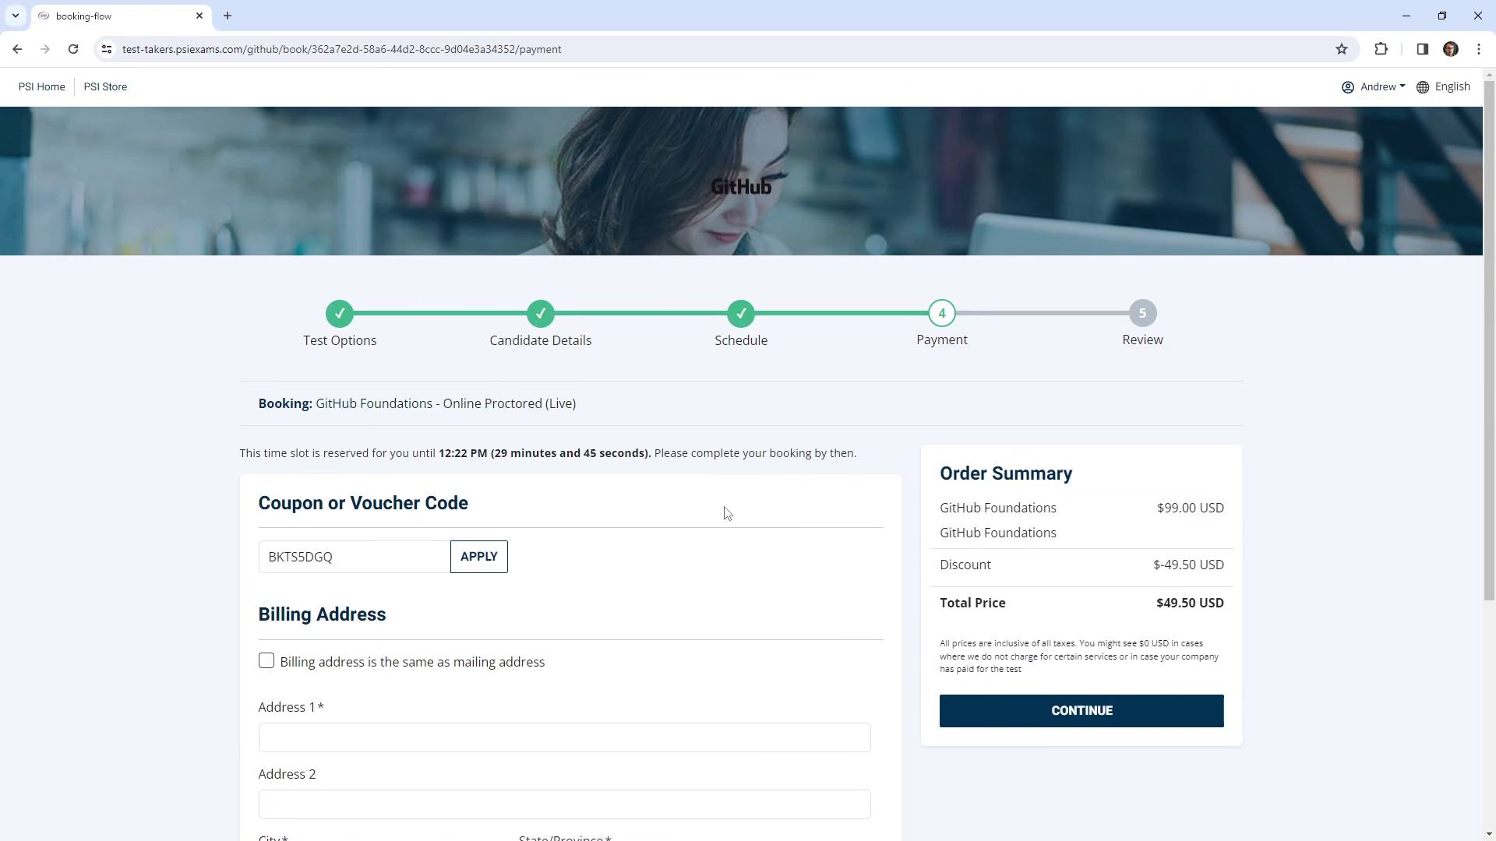
{"action": "scroll", "coordinate": [767, 580], "scroll_direction": "down", "scroll_amount": 4}
{"action": "scroll", "coordinate": [981, 389], "scroll_direction": "up", "scroll_amount": 2}
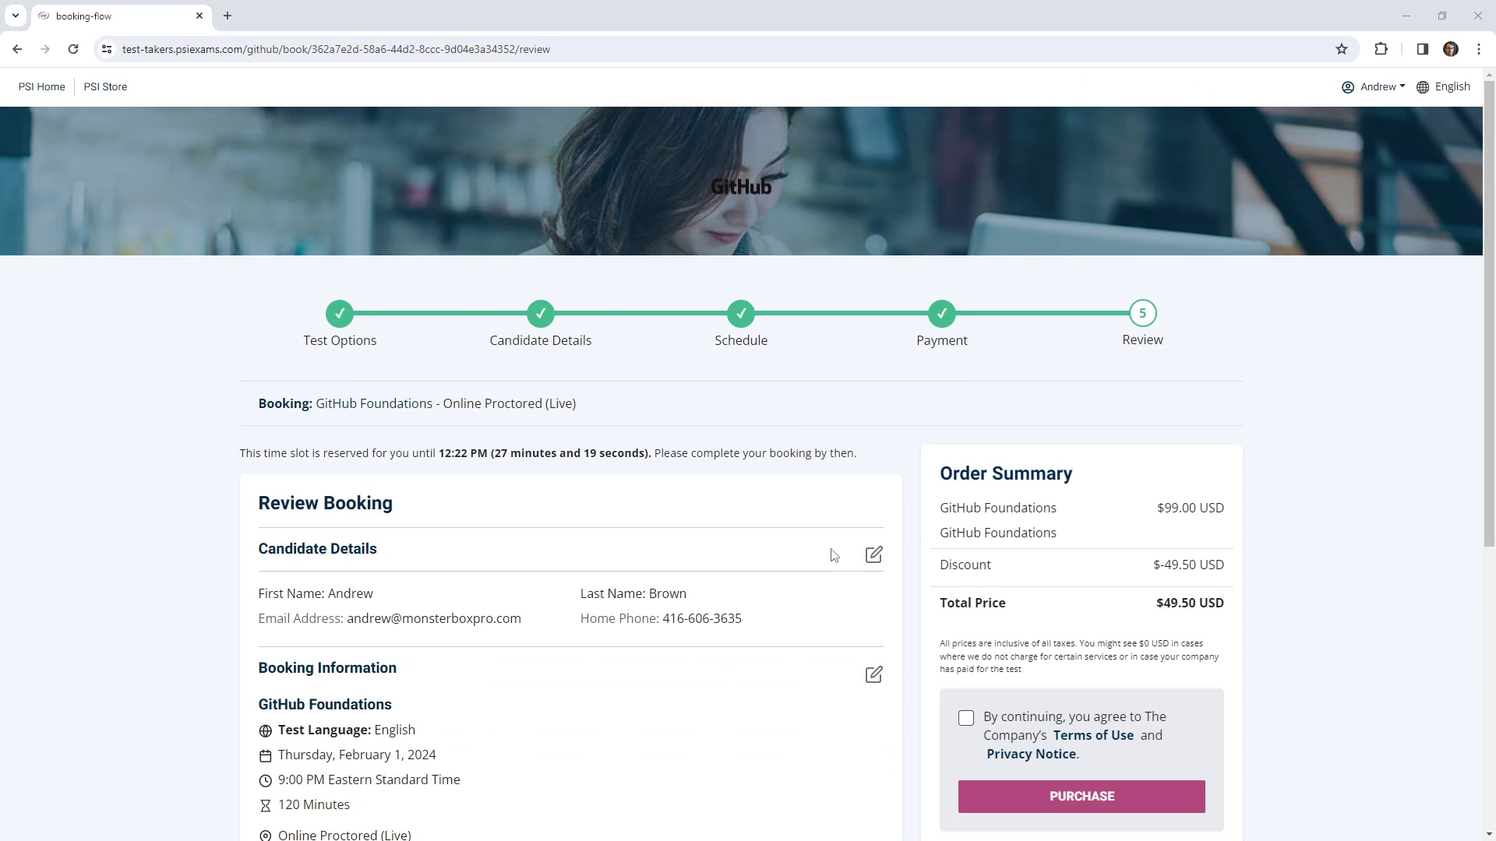
Accept the Terms of Use and Privacy Notice and purchase the $49.50 booking.
{"action": "left_click", "coordinate": [969, 718]}
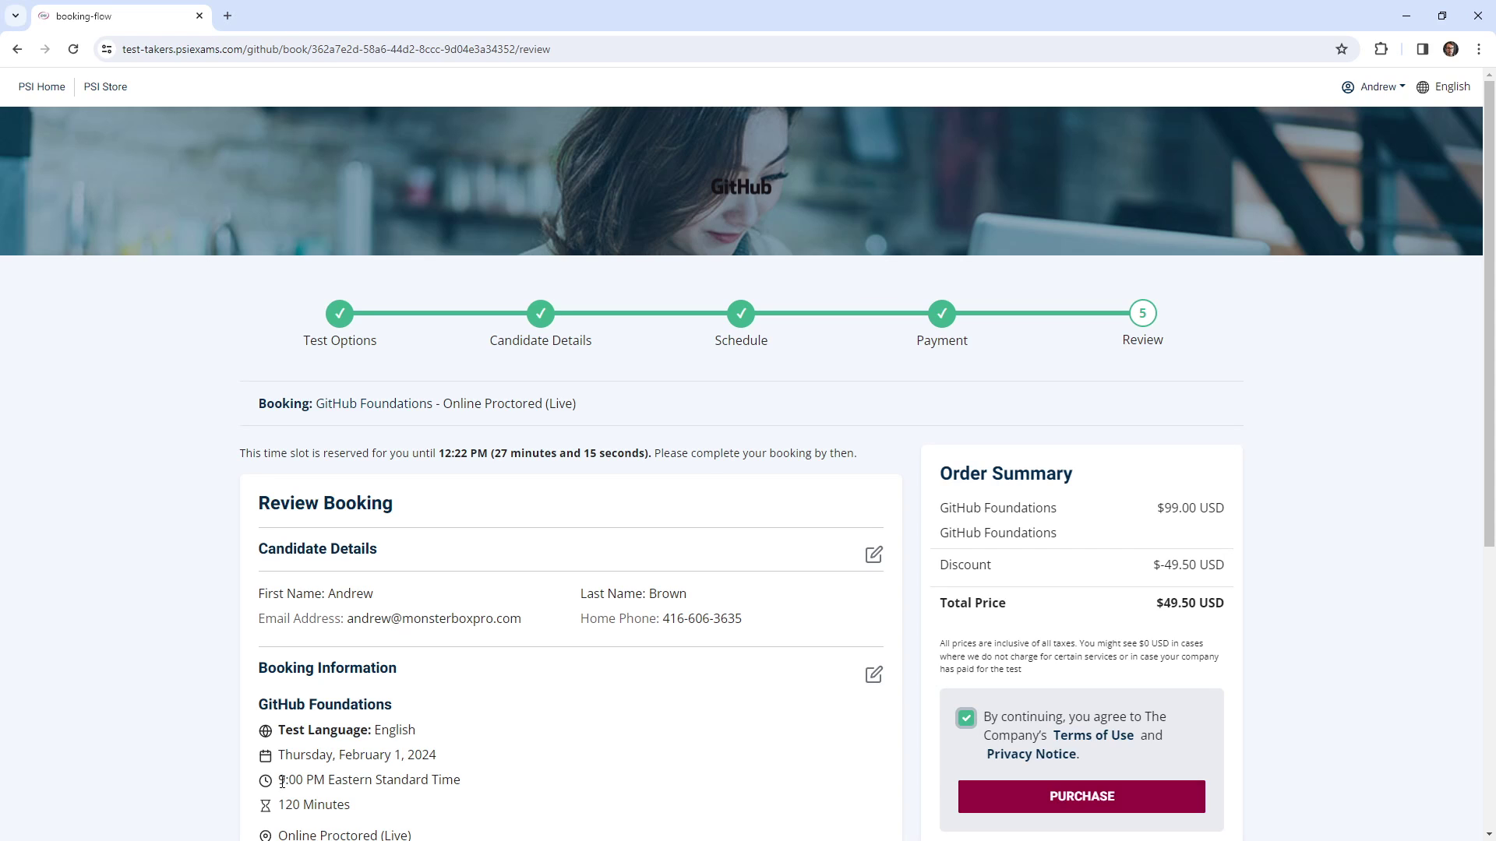
{"action": "left_click_drag", "start_coordinate": [279, 780], "coordinate": [382, 781]}
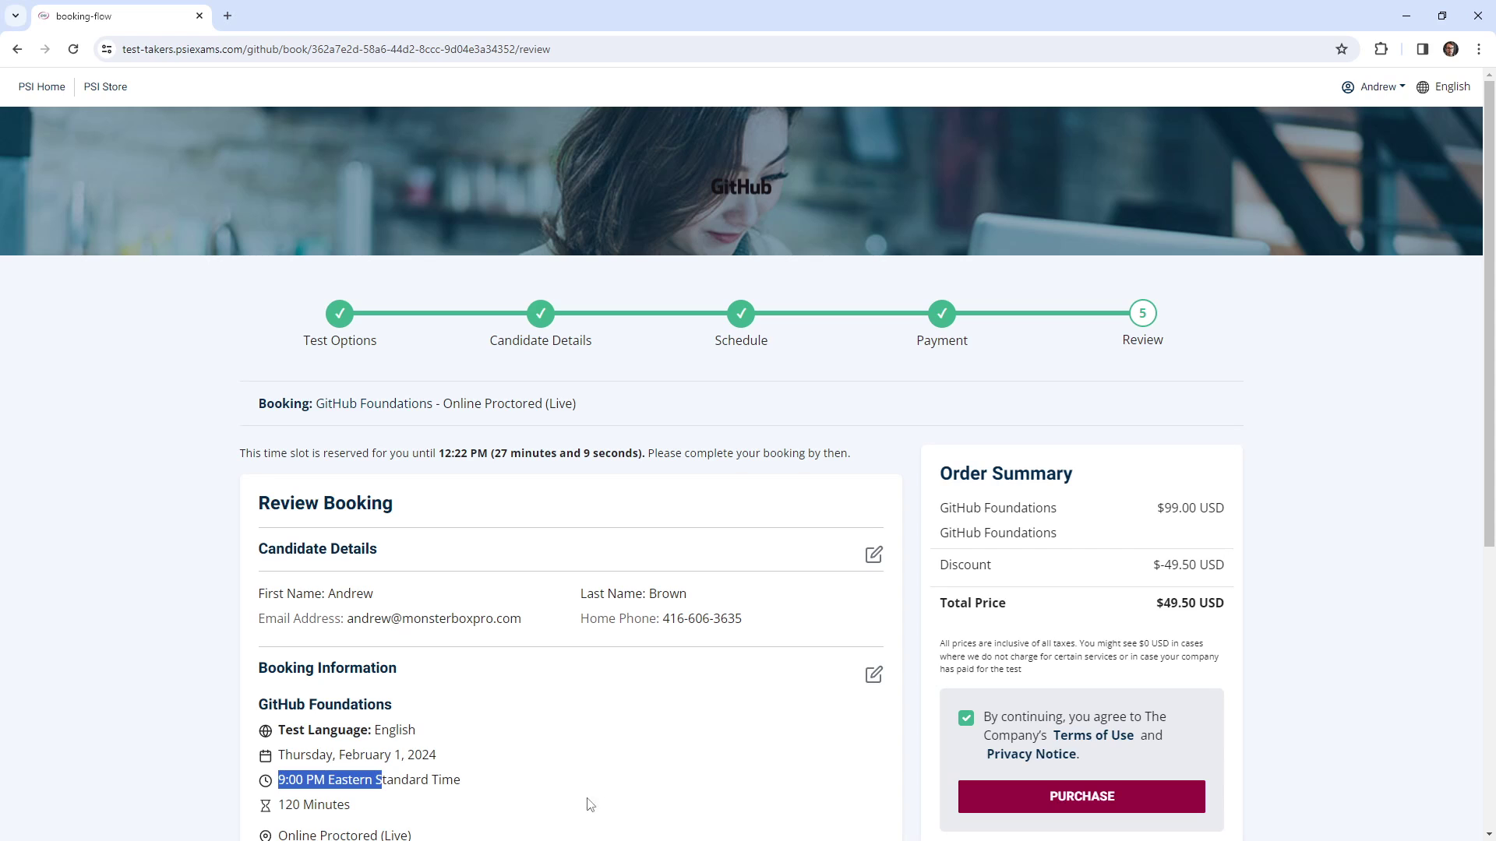
{"action": "left_click", "coordinate": [1015, 799]}
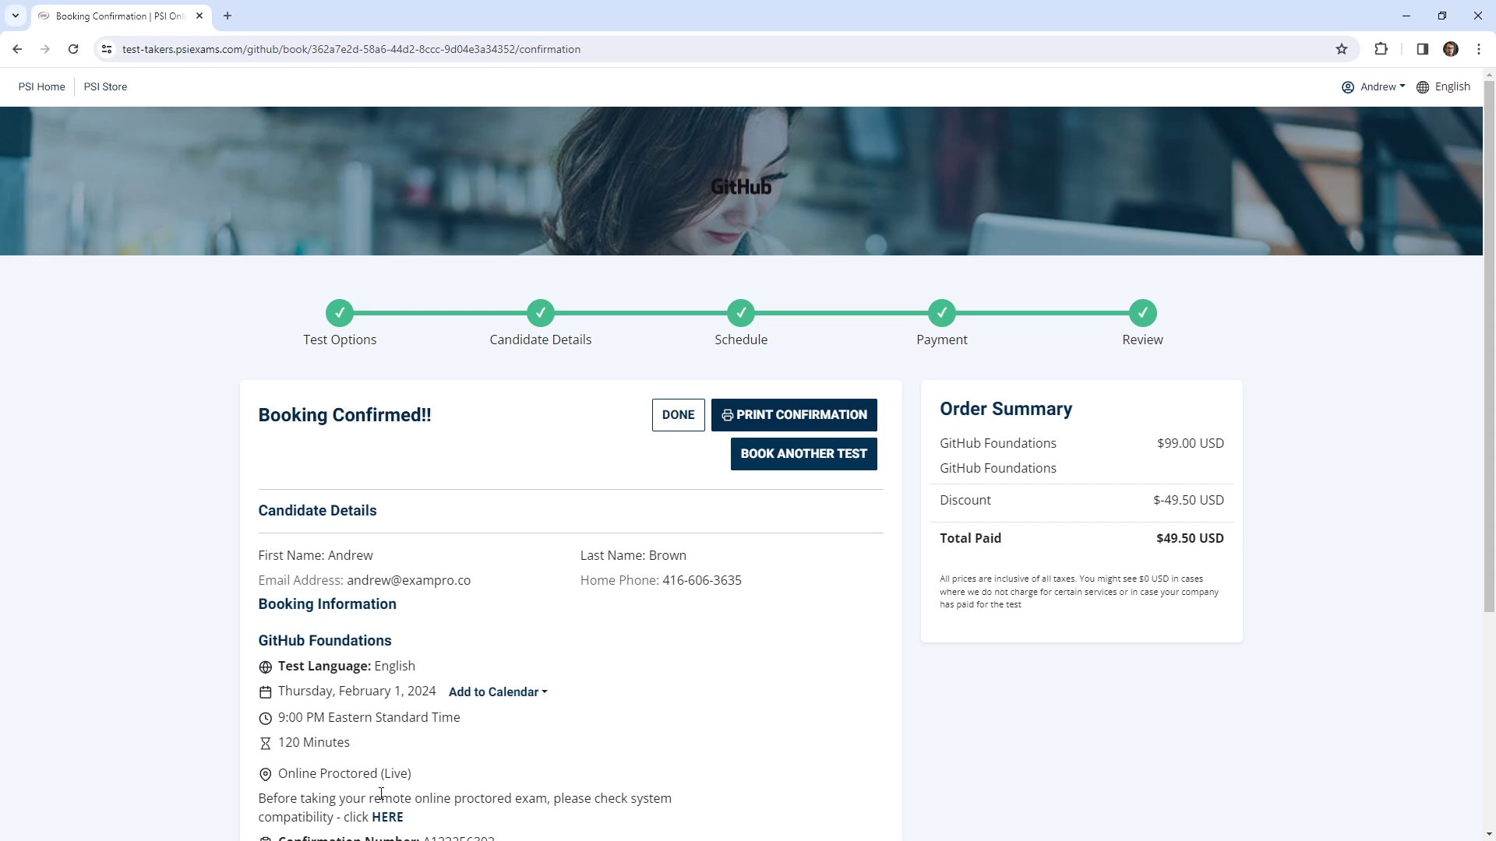
{"action": "left_click_drag", "start_coordinate": [381, 796], "coordinate": [600, 796]}
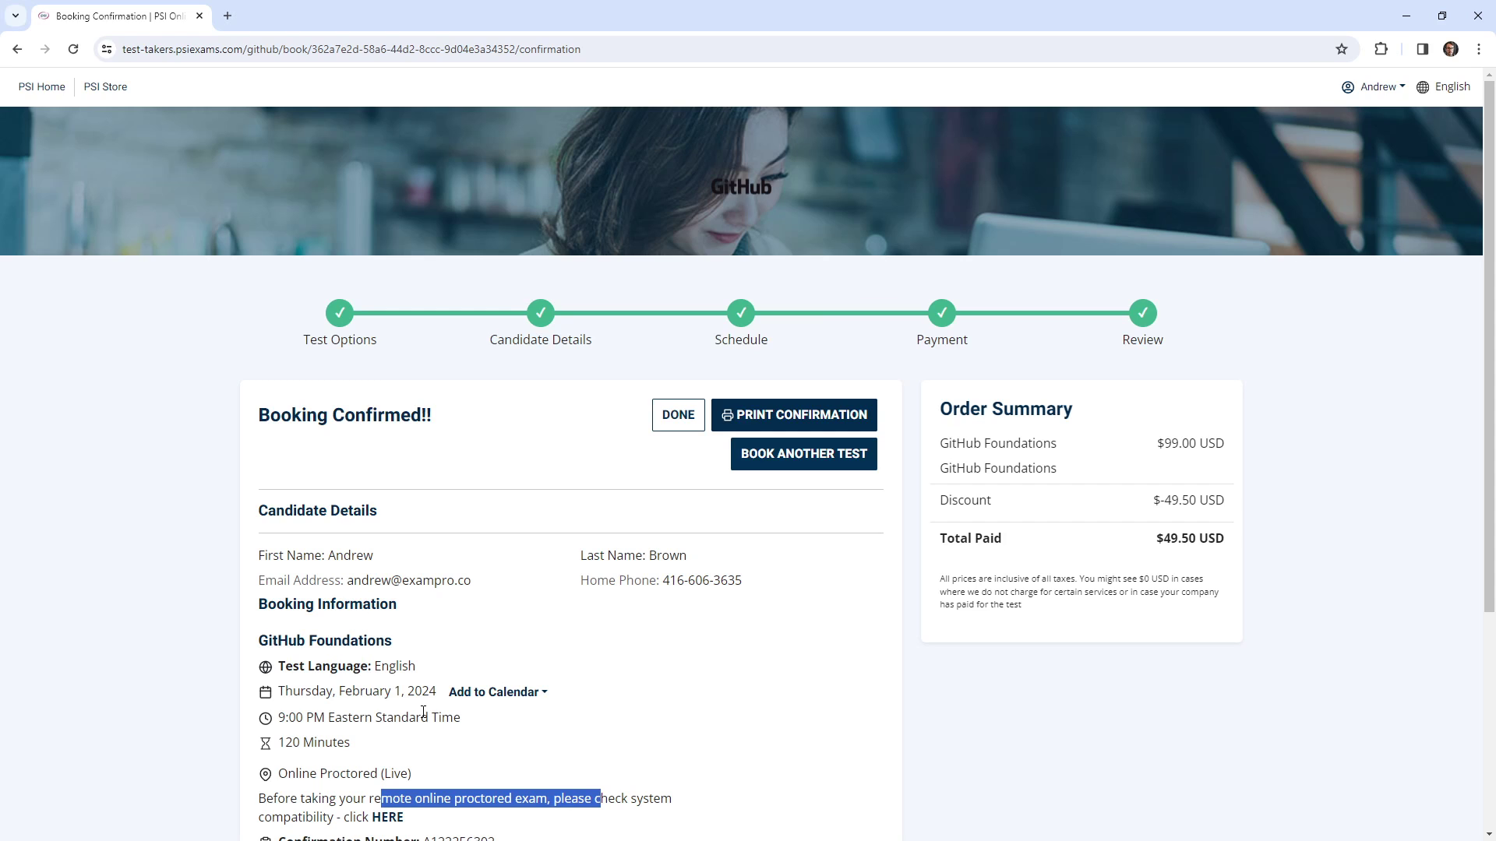
{"action": "left_click", "coordinate": [744, 710]}
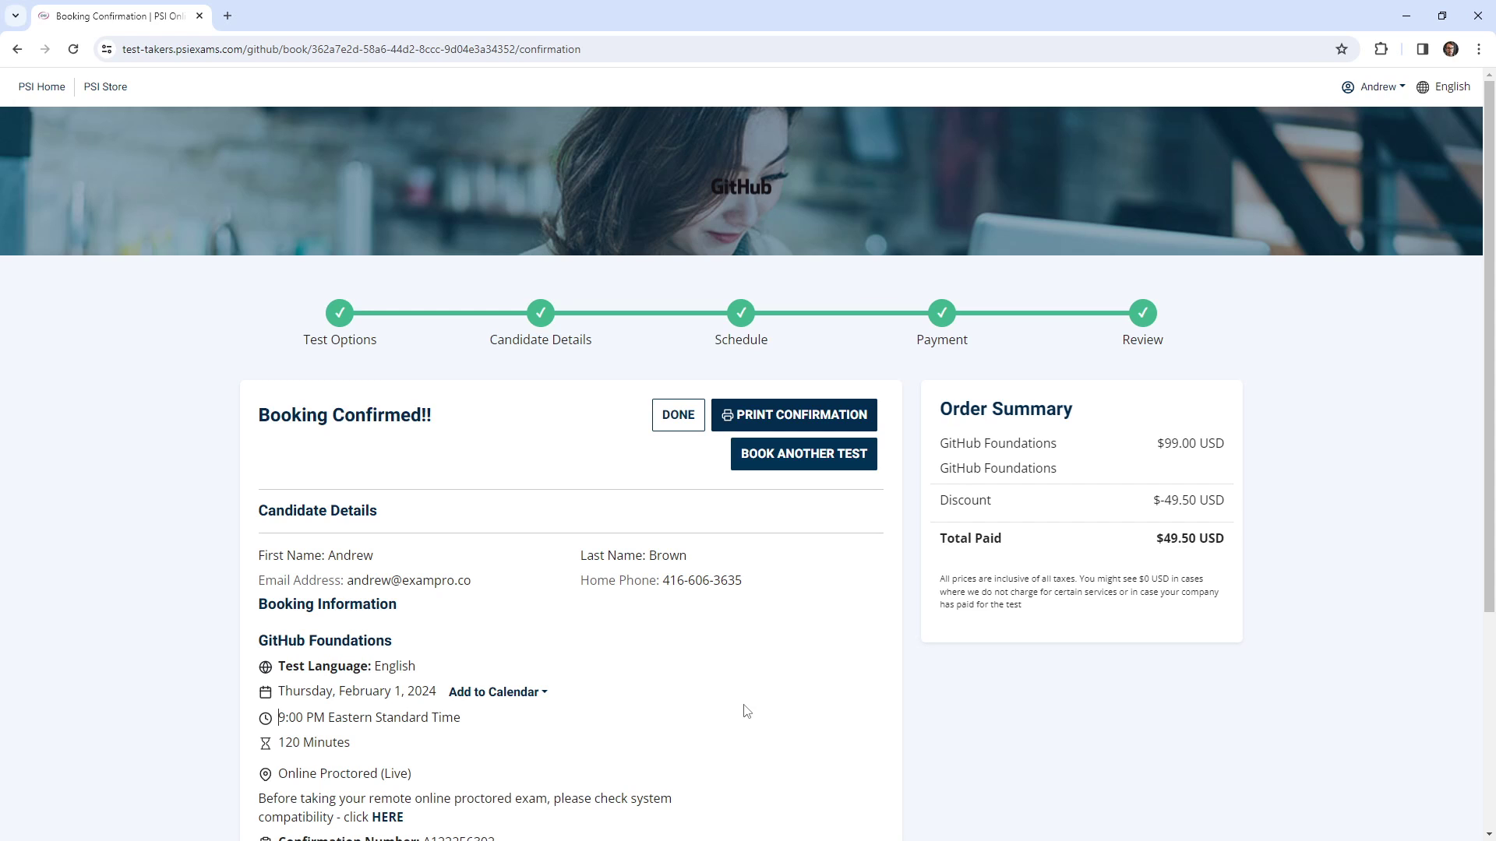